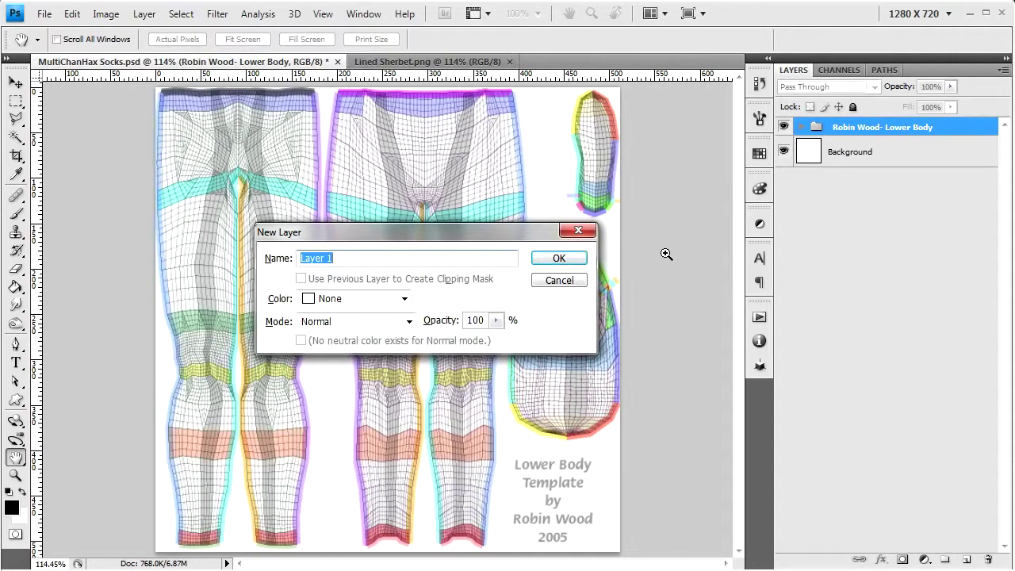
# Step: Create a layer named wireframe and open the Multi Chan Hax filter on it
pyautogui.write('wireframe')
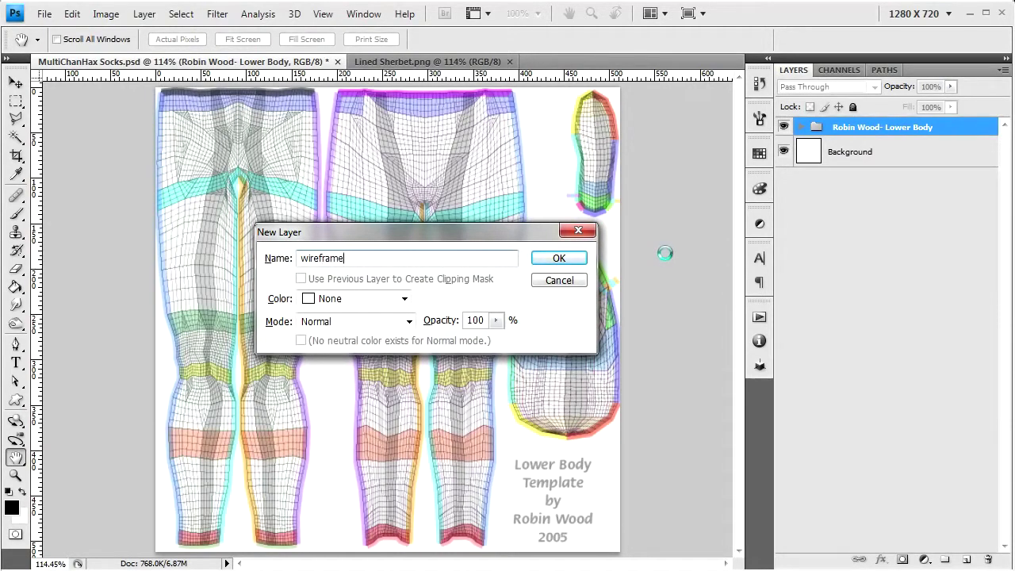
pyautogui.press('Return')
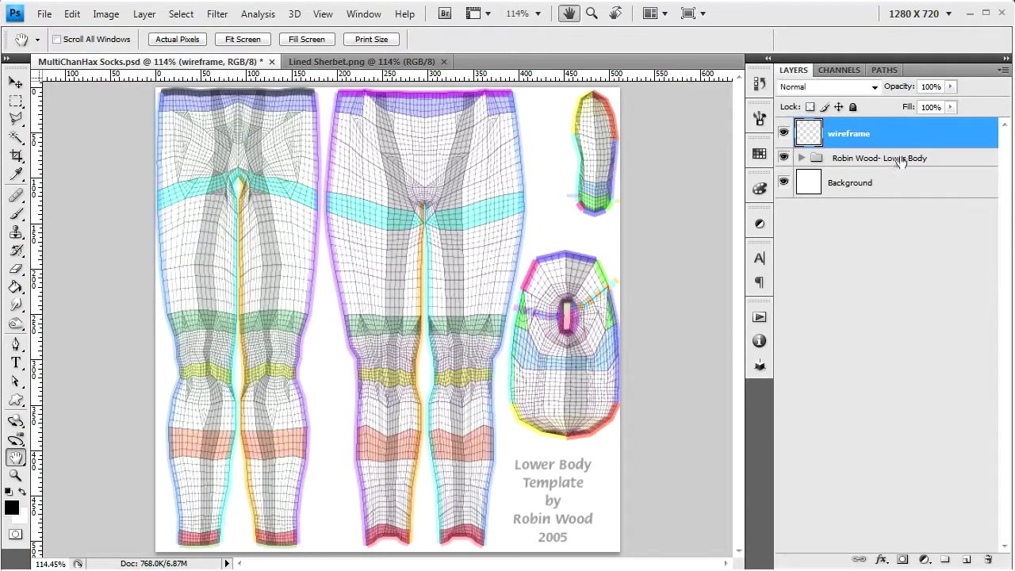
pyautogui.click(217, 14)
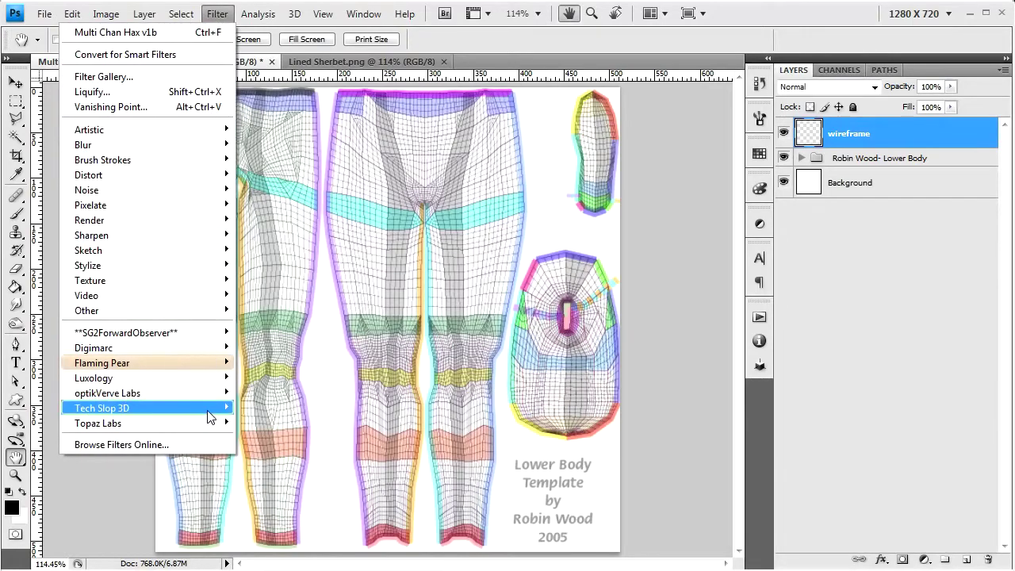
pyautogui.moveTo(211, 411)
pyautogui.click(343, 437)
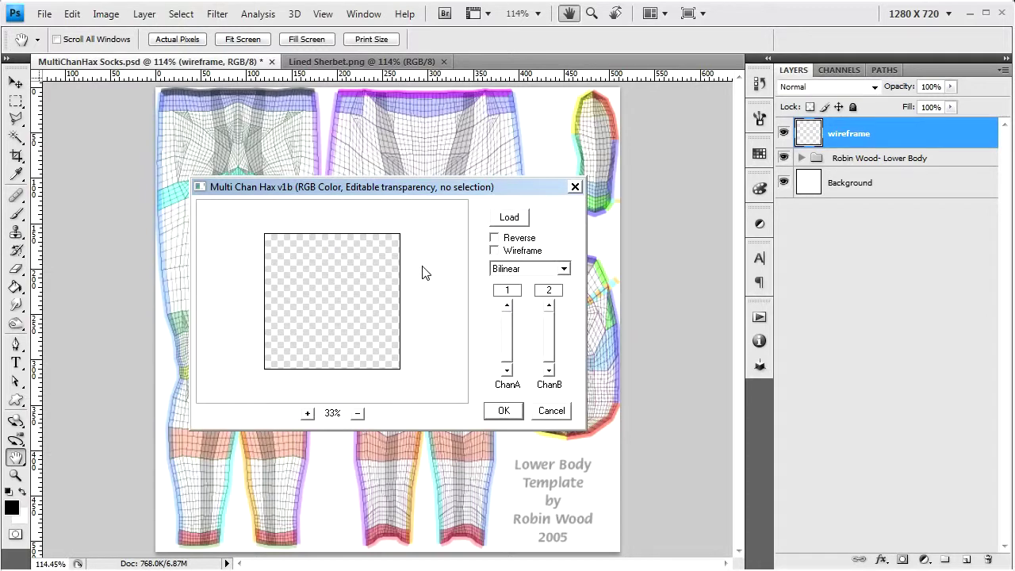
# Step: Load SL_legpatternwrapfull01_c2.mch from the MultiChanHax folder into the filter
pyautogui.click(512, 217)
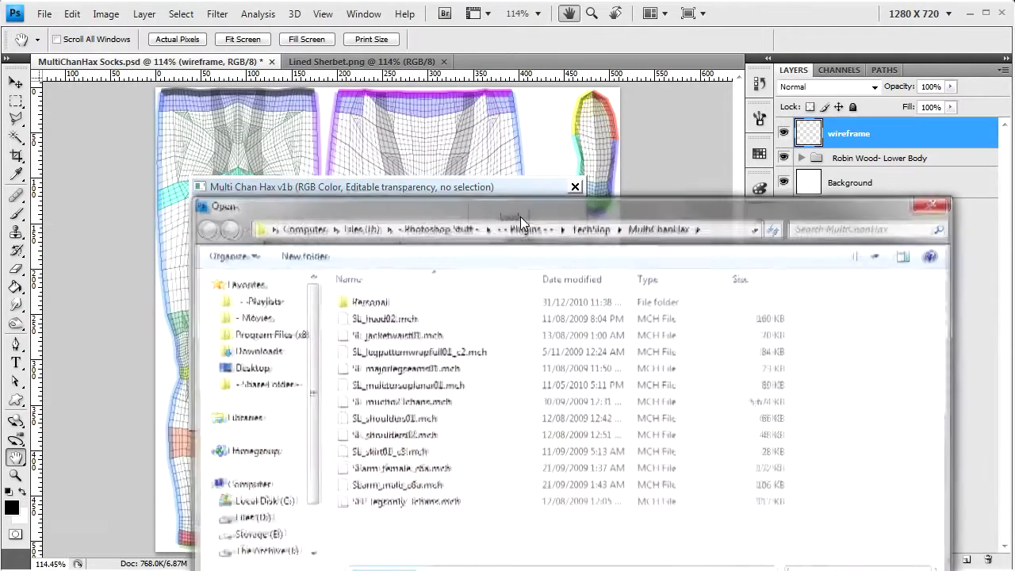
pyautogui.moveTo(520, 143); pyautogui.dragTo(412, 126)
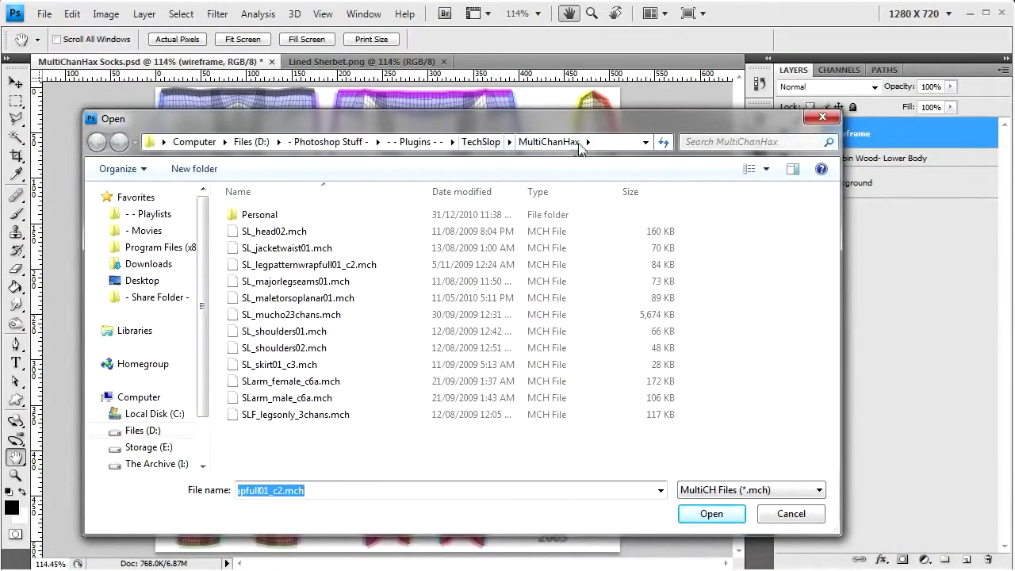
pyautogui.click(618, 140)
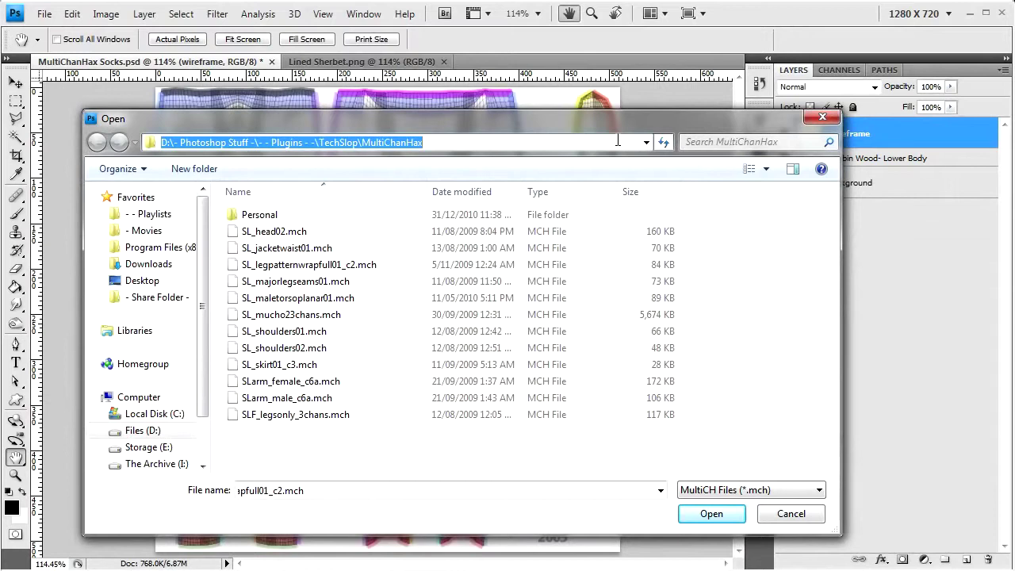
pyautogui.click(684, 459)
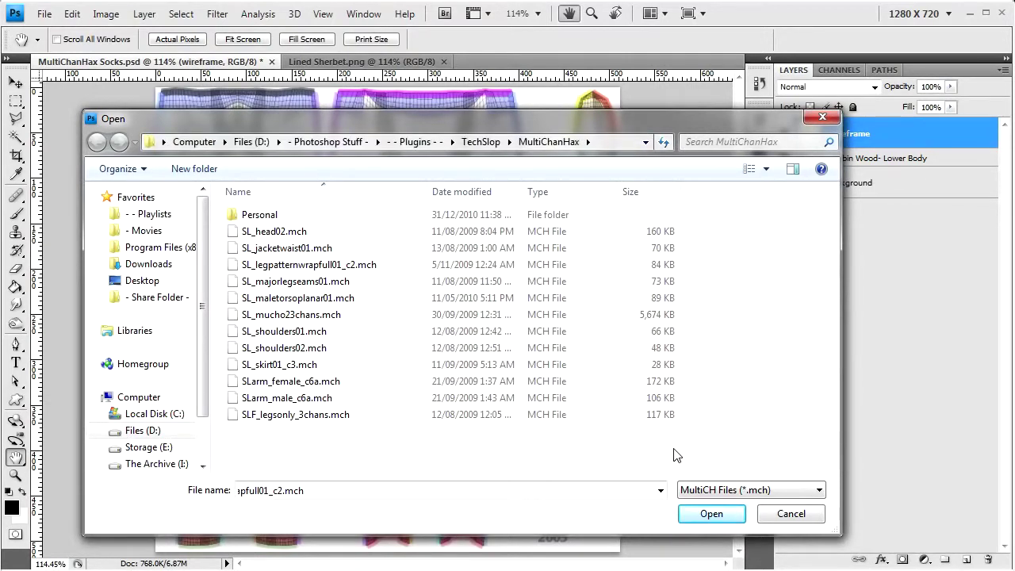
pyautogui.click(377, 265)
pyautogui.click(440, 493)
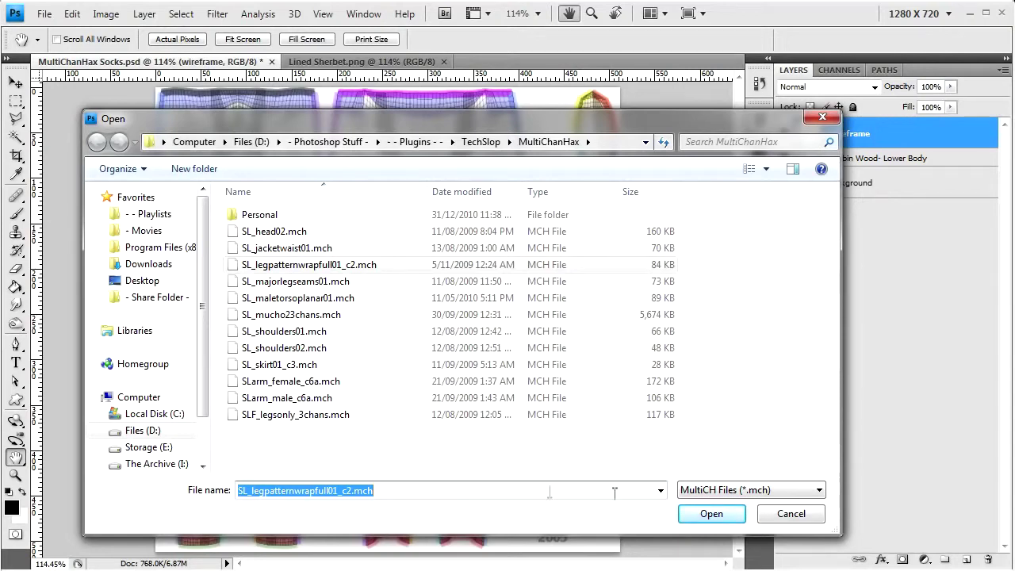
pyautogui.click(688, 515)
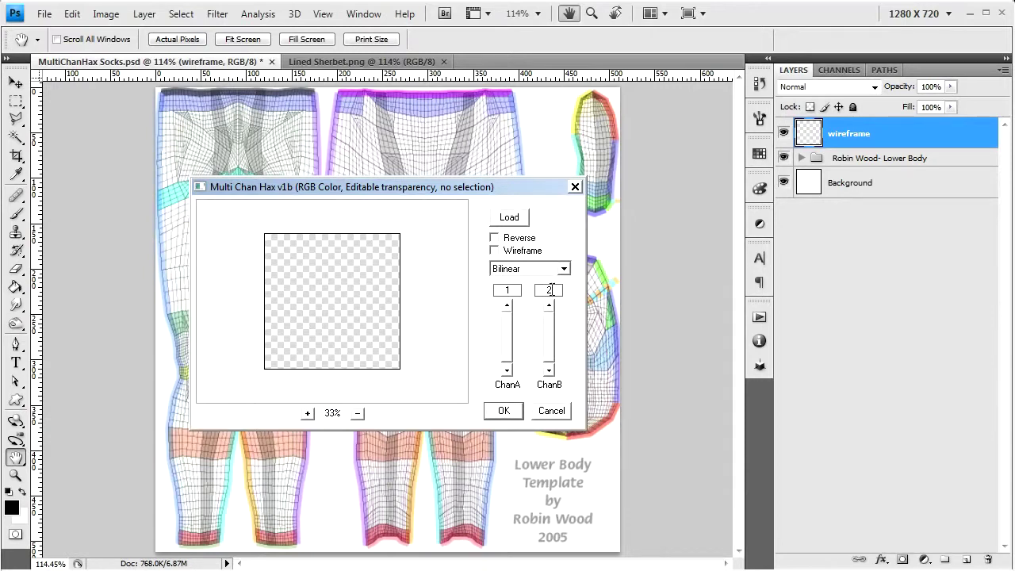
# Step: Apply the filter with its Wireframe option enabled and hide the Robin Wood- Lower Body group
pyautogui.click(495, 250)
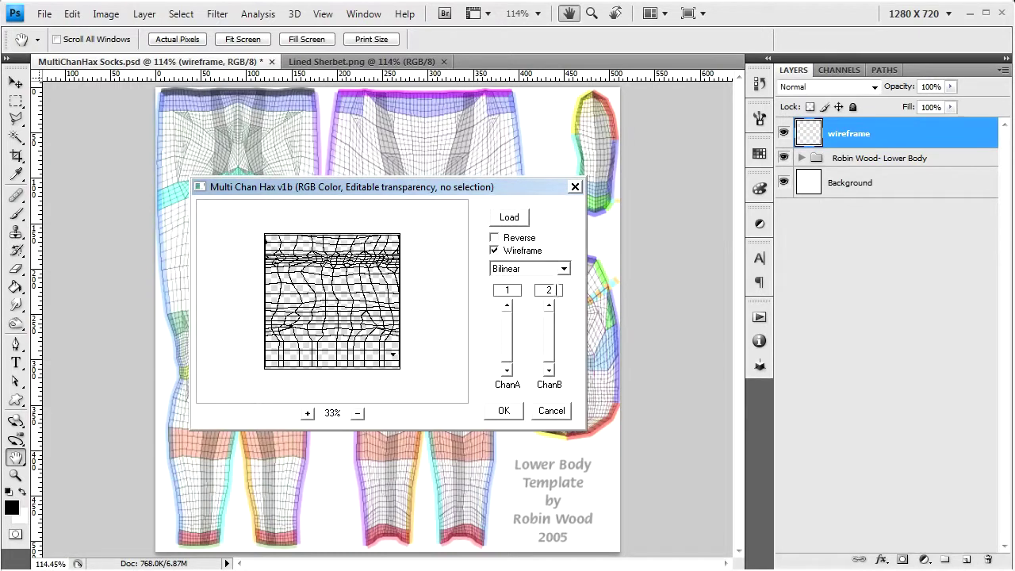
pyautogui.click(503, 411)
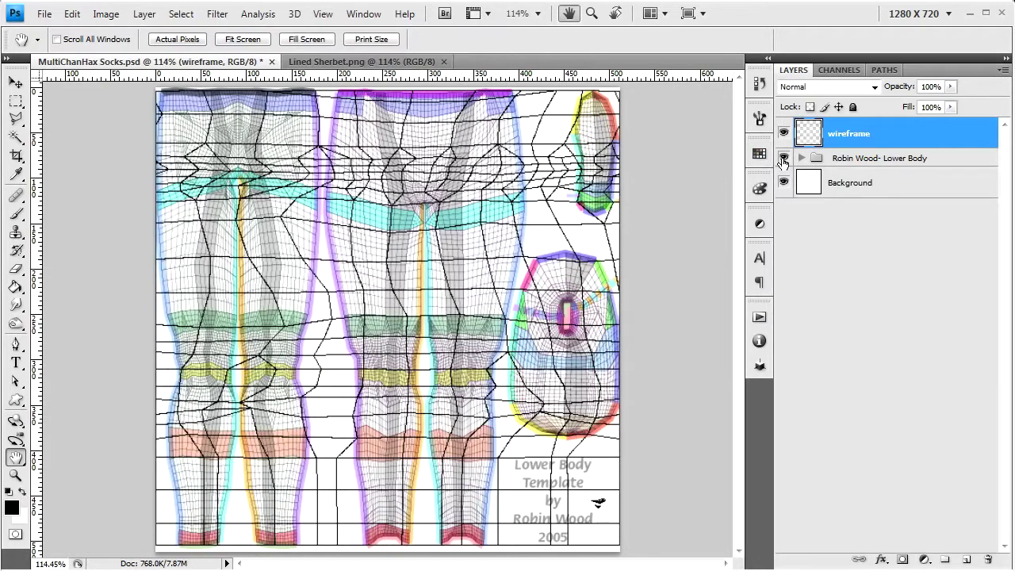
pyautogui.click(783, 158)
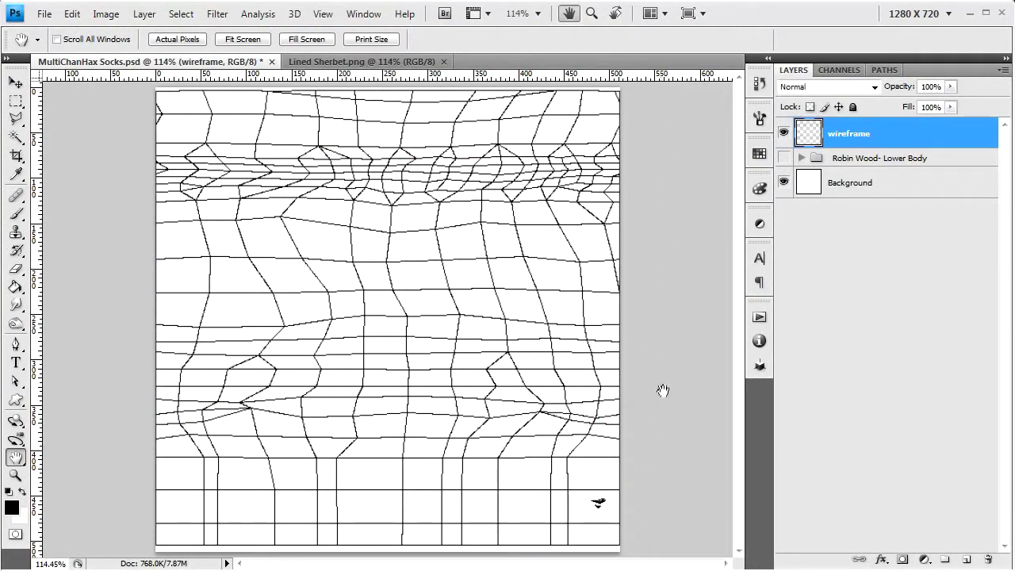
# Step: Test a 50% opacity checkerboard pattern fill on a new layer above the wireframe and delete that layer
pyautogui.hotkey('ctrl', 'shift', 'n')
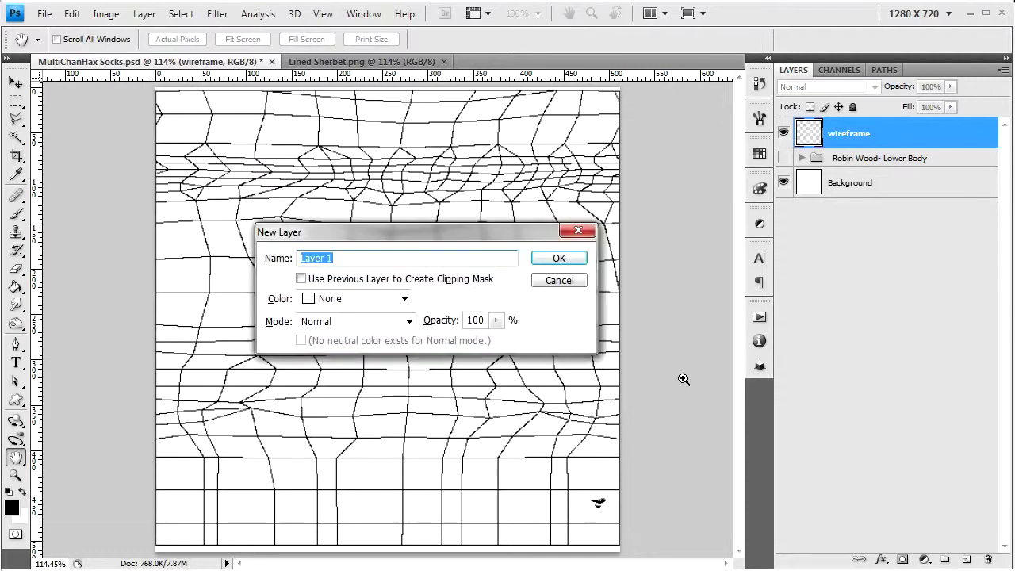
pyautogui.press('Return')
pyautogui.press('g')
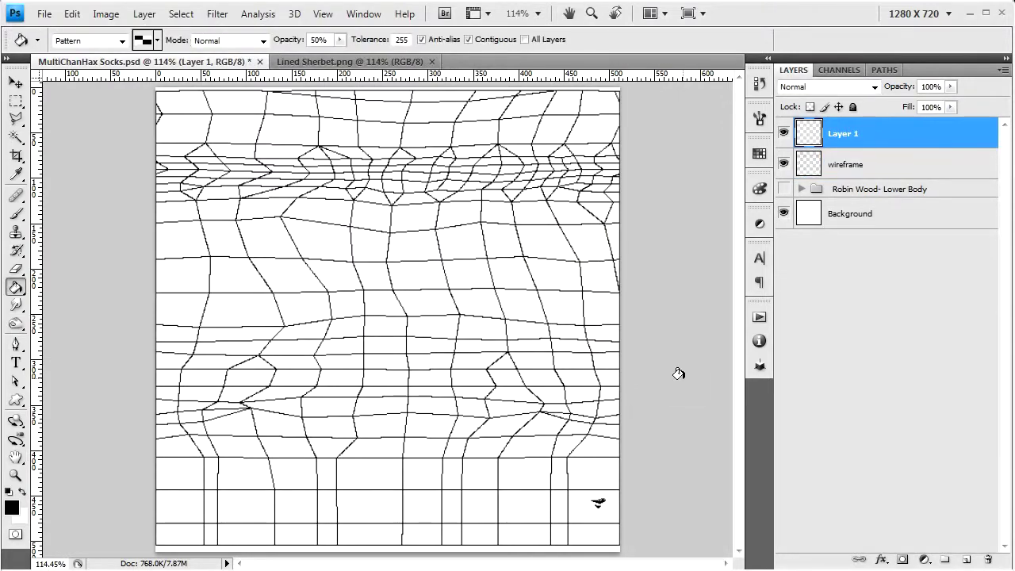
pyautogui.click(499, 260)
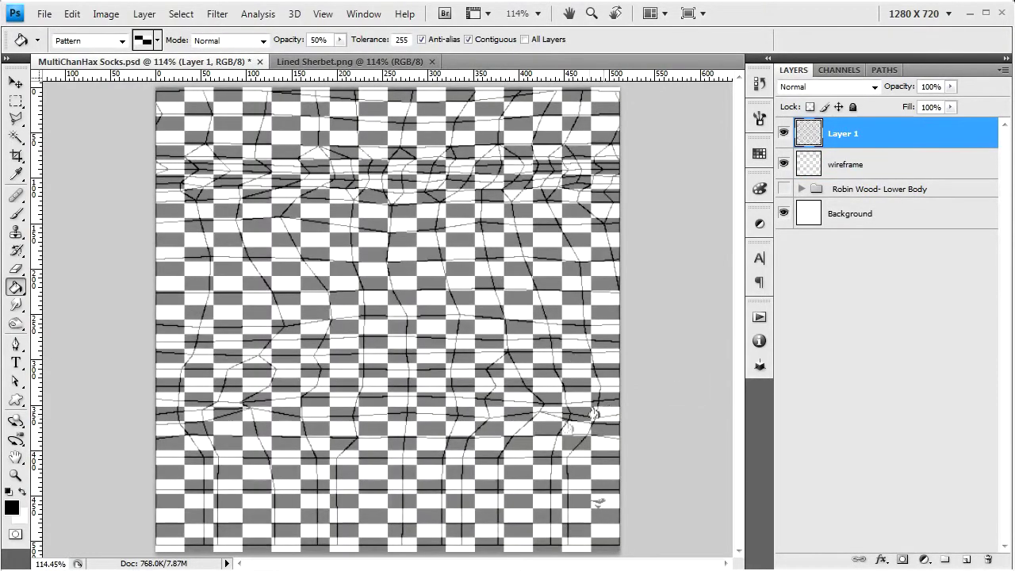
pyautogui.scroll(4, 350, 440)
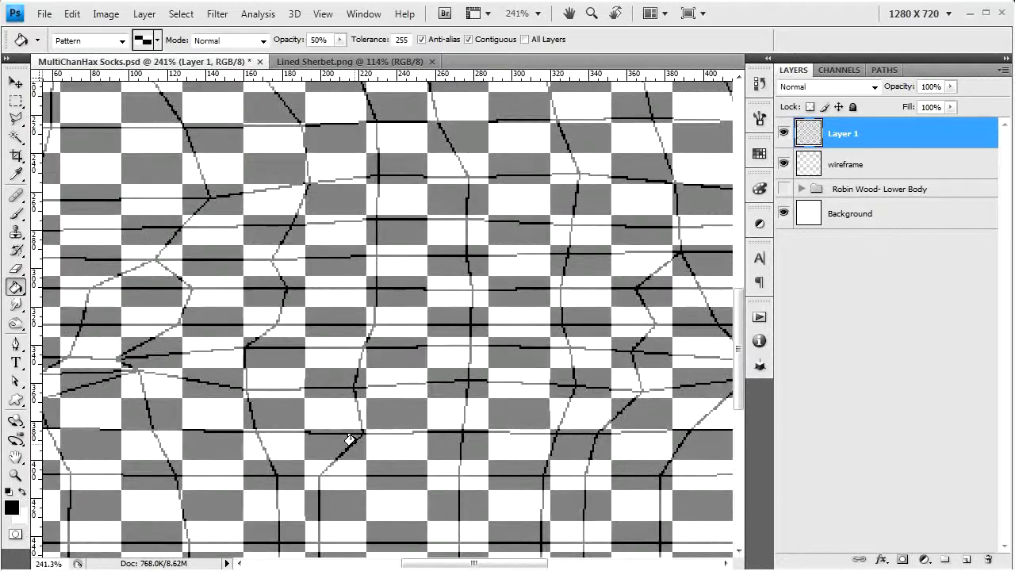
pyautogui.scroll(-4, 358, 450)
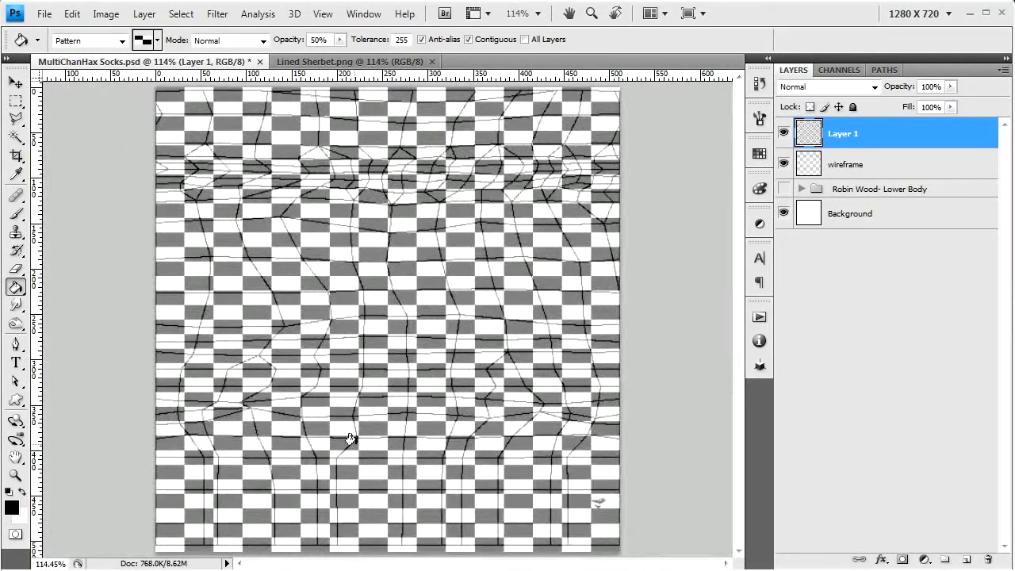
pyautogui.moveTo(872, 134); pyautogui.dragTo(988, 560)
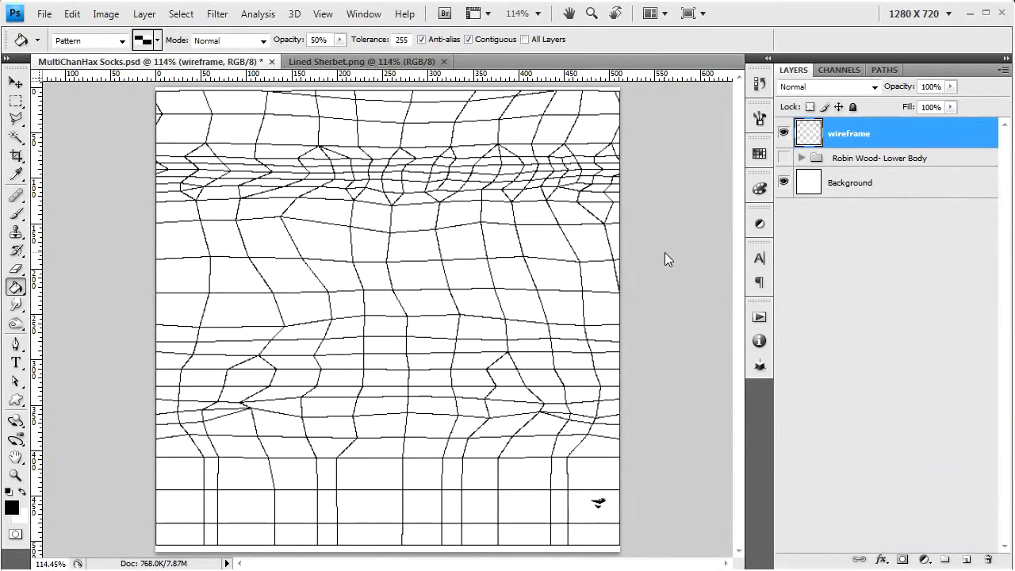
pyautogui.press('h')
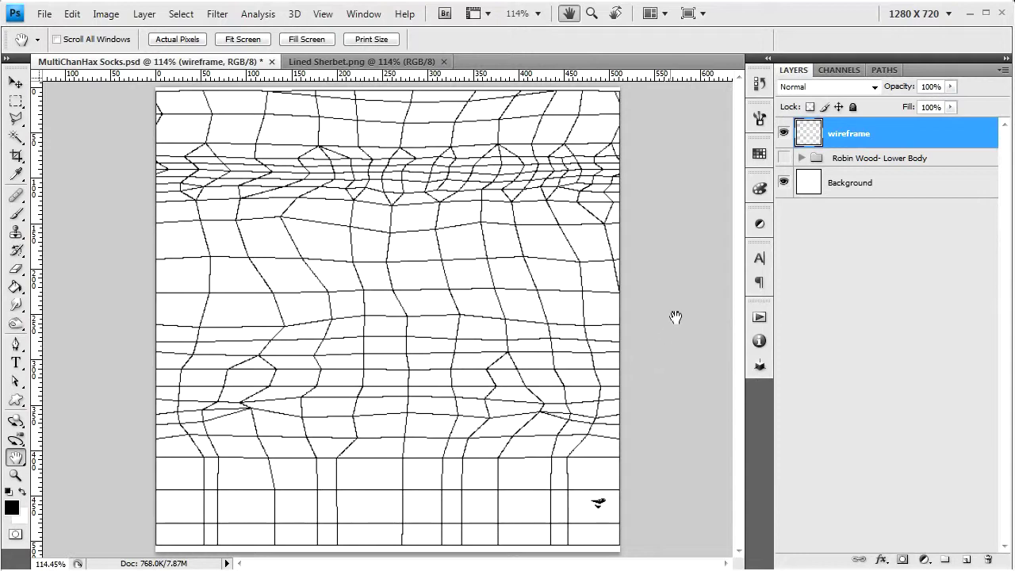
# Step: Compare the lower body template with the wireframe by alternating their visibility, ending with only the wireframe shown
pyautogui.click(784, 134)
pyautogui.click(783, 158)
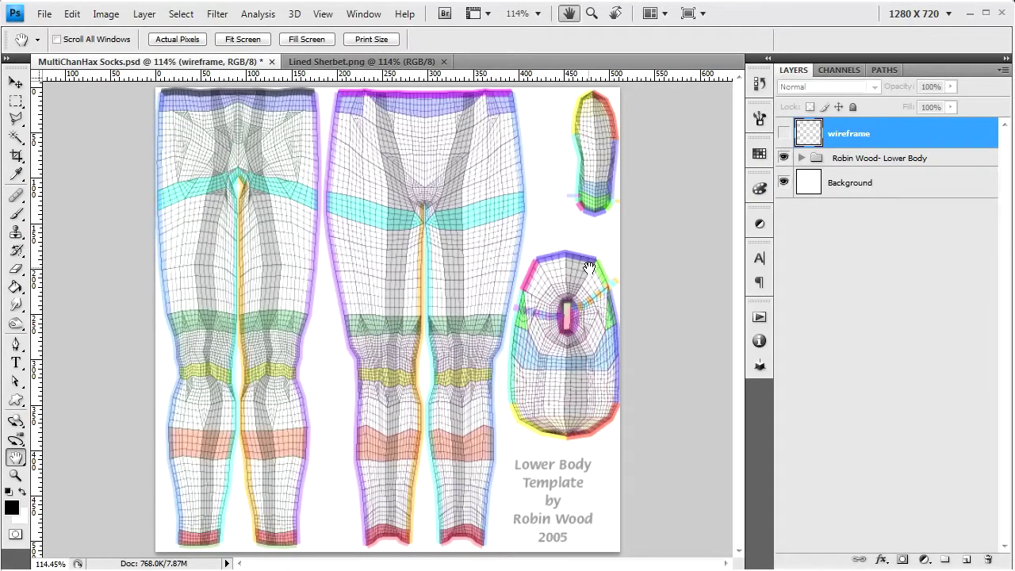
pyautogui.click(784, 158)
pyautogui.click(784, 133)
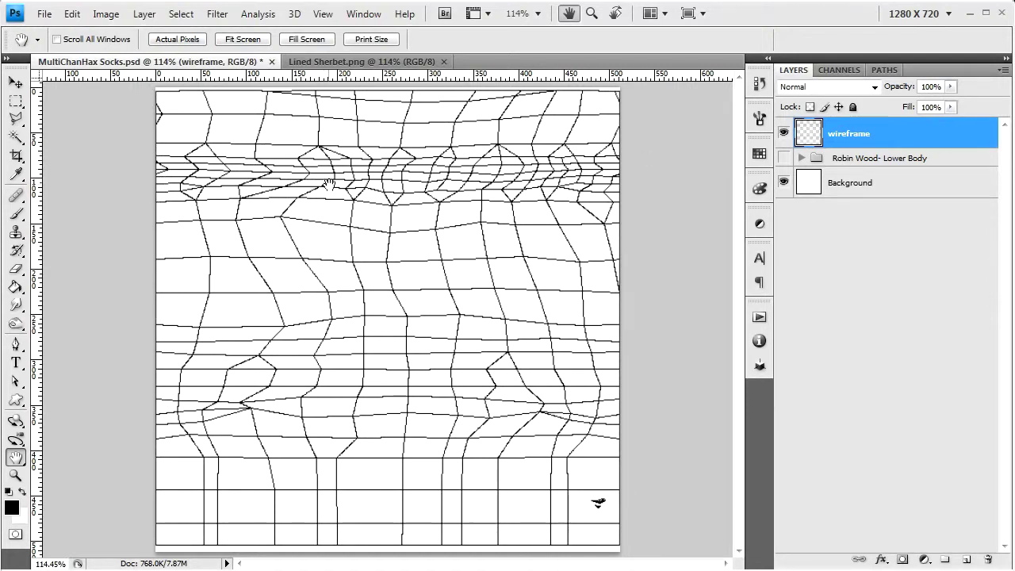
# Step: Examine the patterns available for the Paint Bucket fill
pyautogui.click(16, 287)
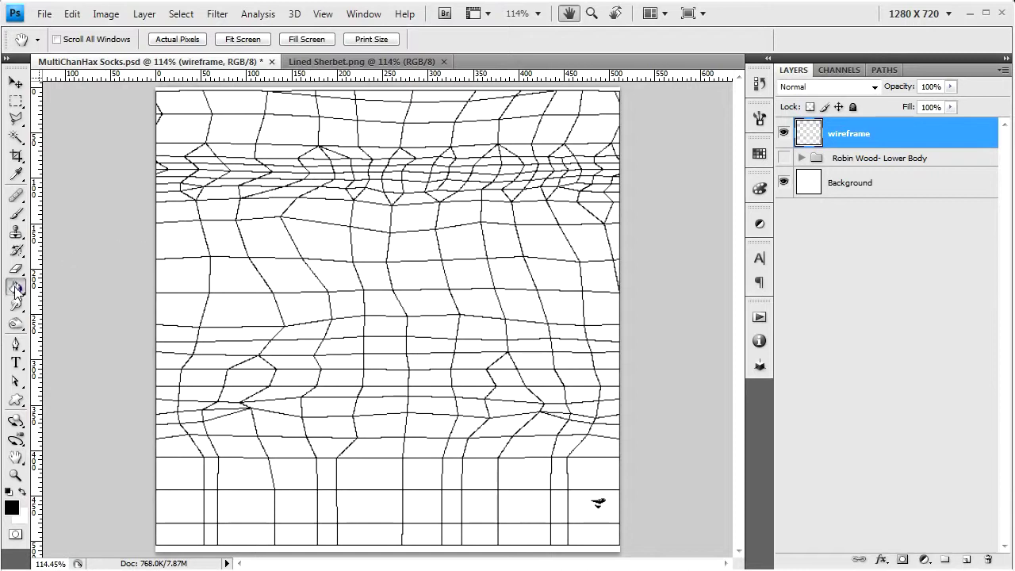
pyautogui.click(159, 41)
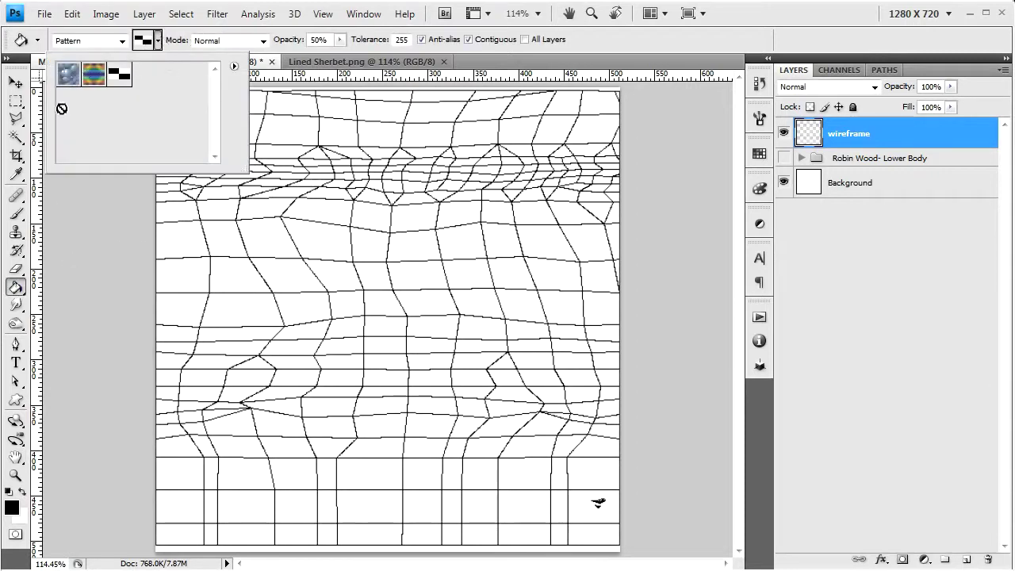
pyautogui.click(161, 41)
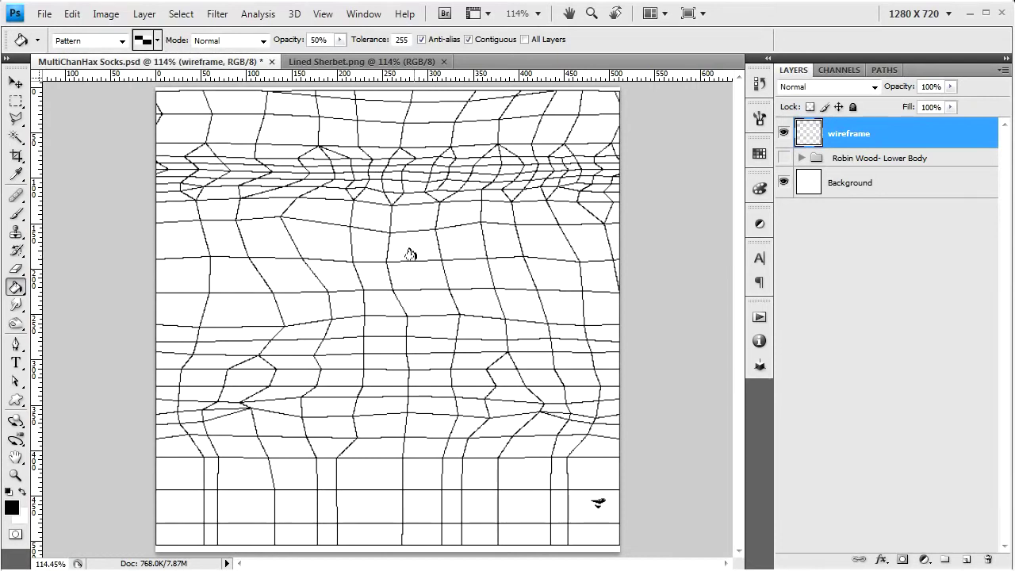
# Step: View the lower body template in place of the wireframe and return to the wireframe alone
pyautogui.press('h')
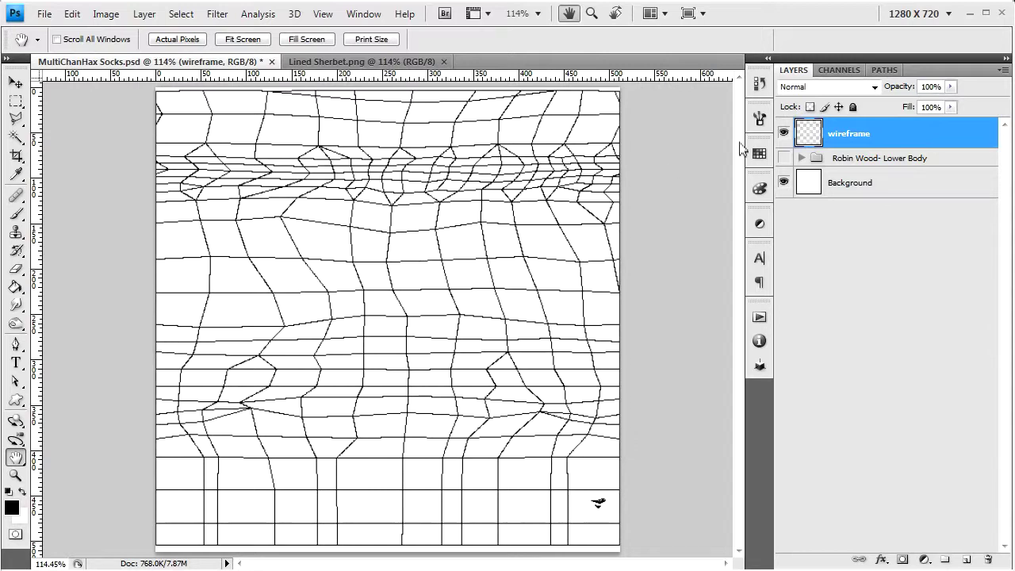
pyautogui.click(783, 158)
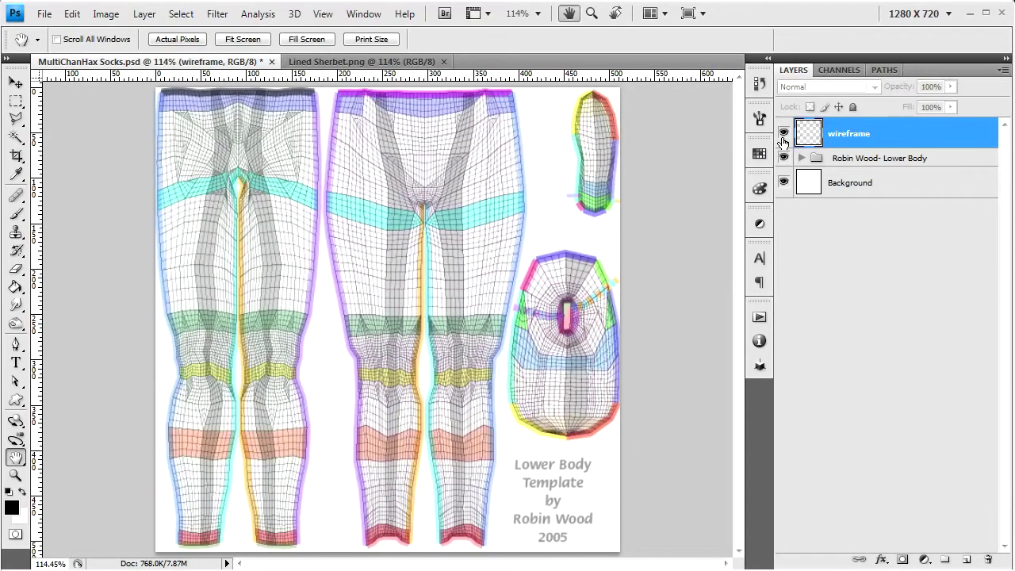
pyautogui.click(784, 158)
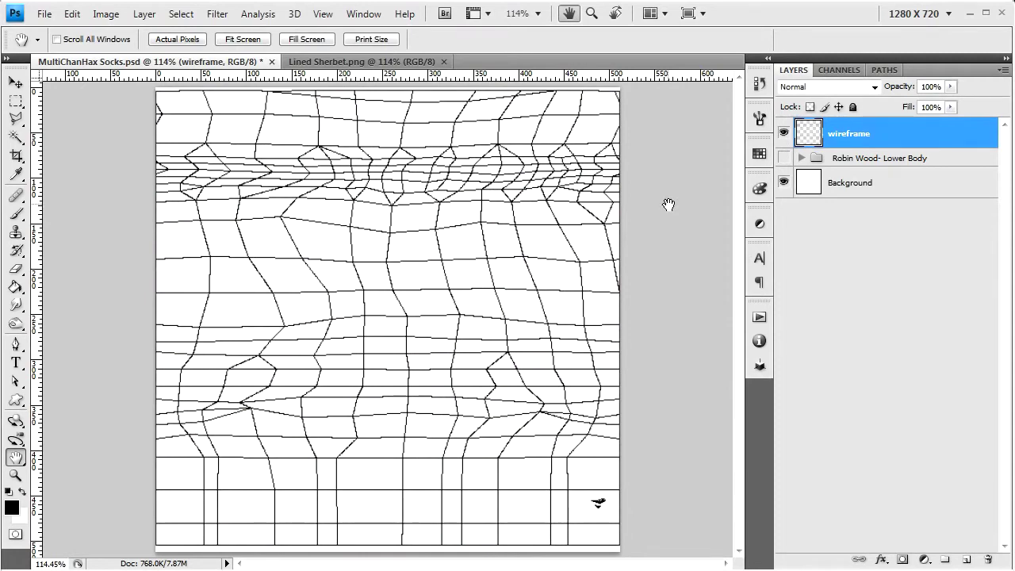
# Step: Create a layer named texture above the wireframe layer
pyautogui.hotkey('ctrl', 'shift', 'n')
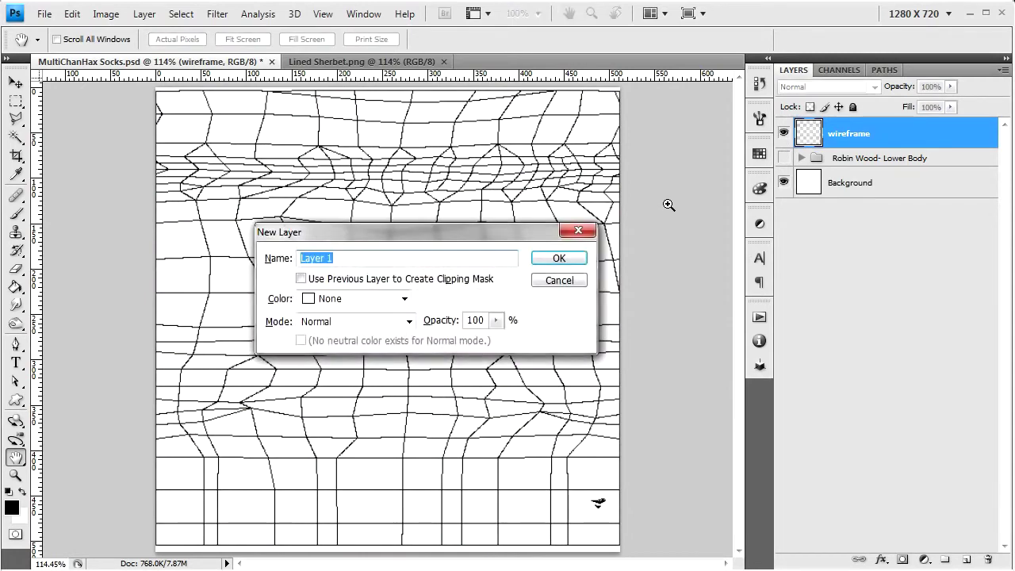
pyautogui.write('text')
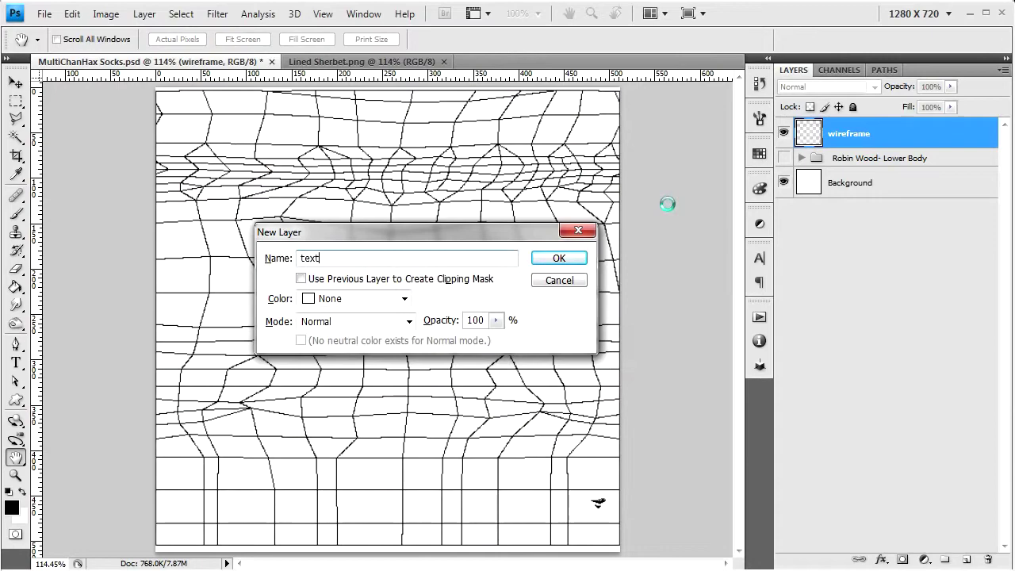
pyautogui.press('Return')
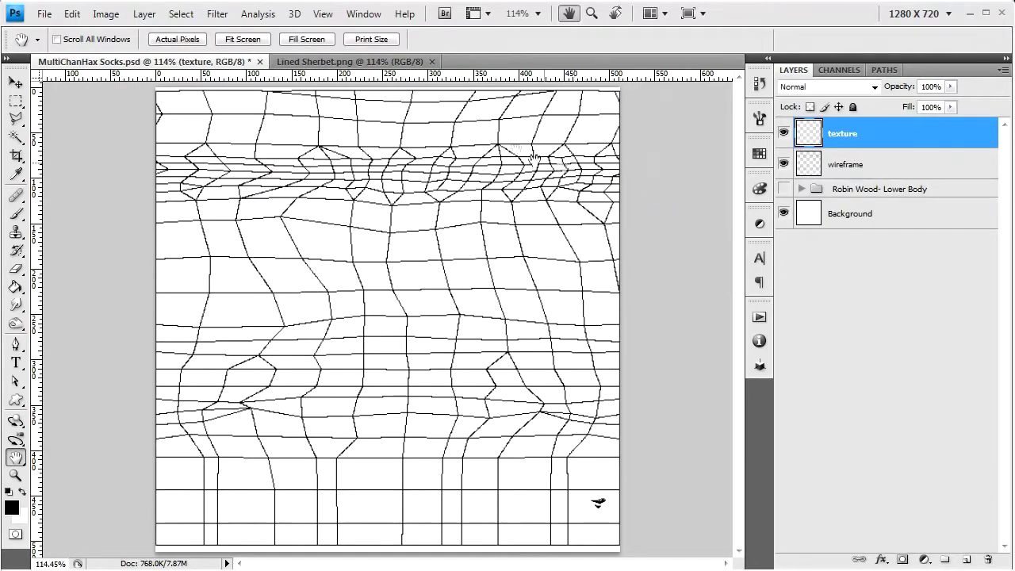
# Step: Switch to the Lined Sherbet.png document and check its image size without changing it
pyautogui.hotkey('alt', 'Tab')
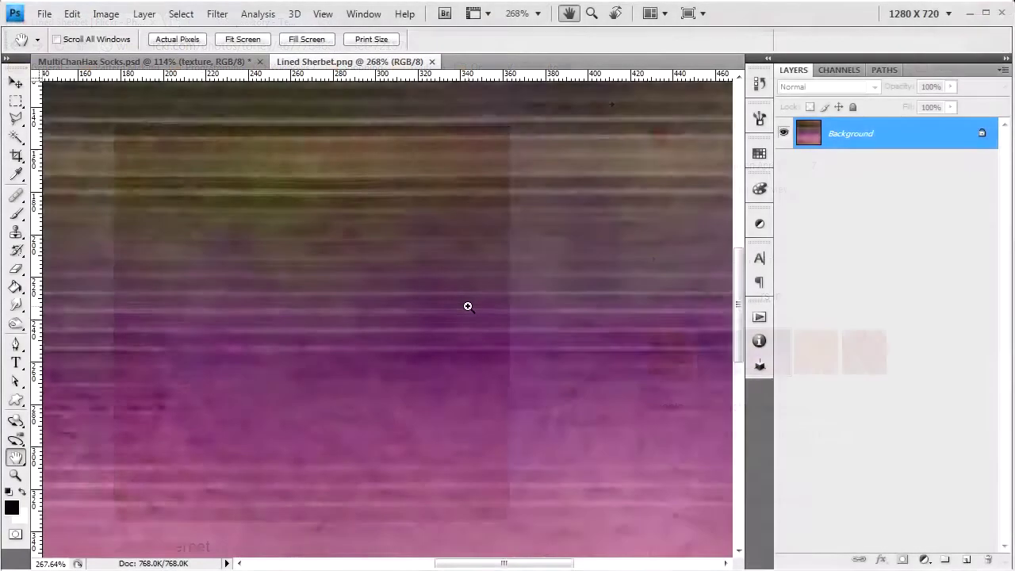
pyautogui.hotkey('ctrl', '0')
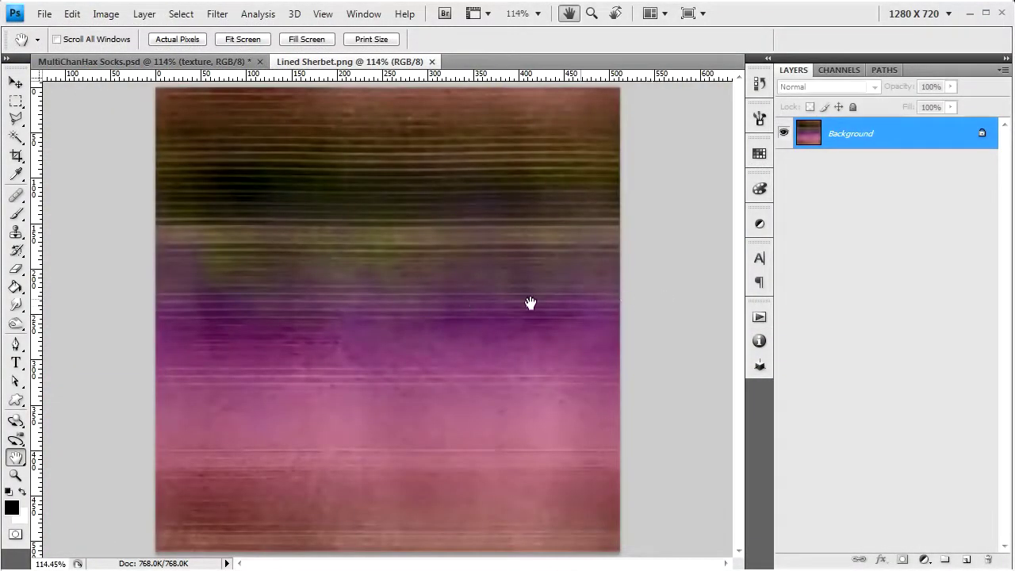
pyautogui.click(108, 14)
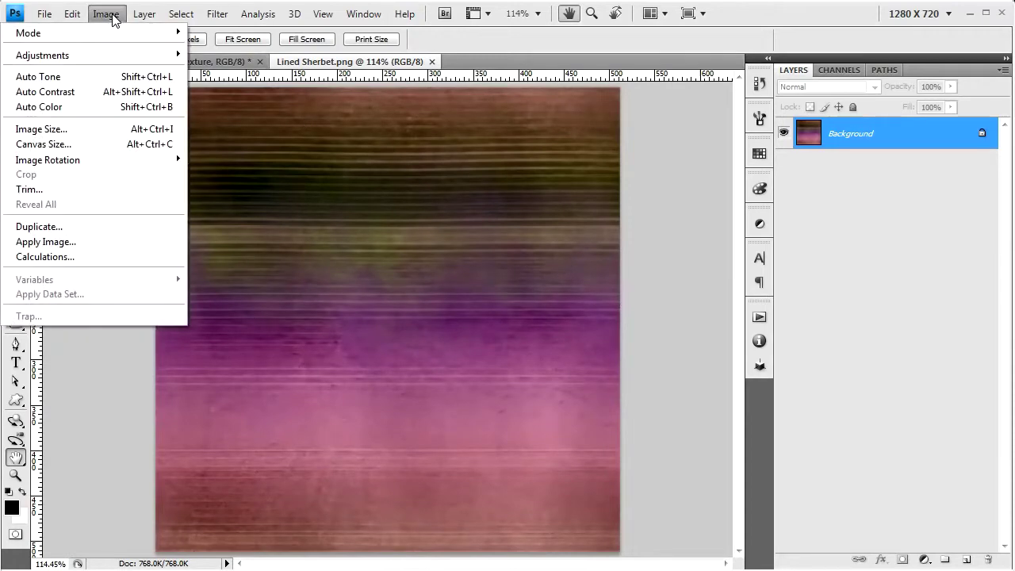
pyautogui.click(121, 127)
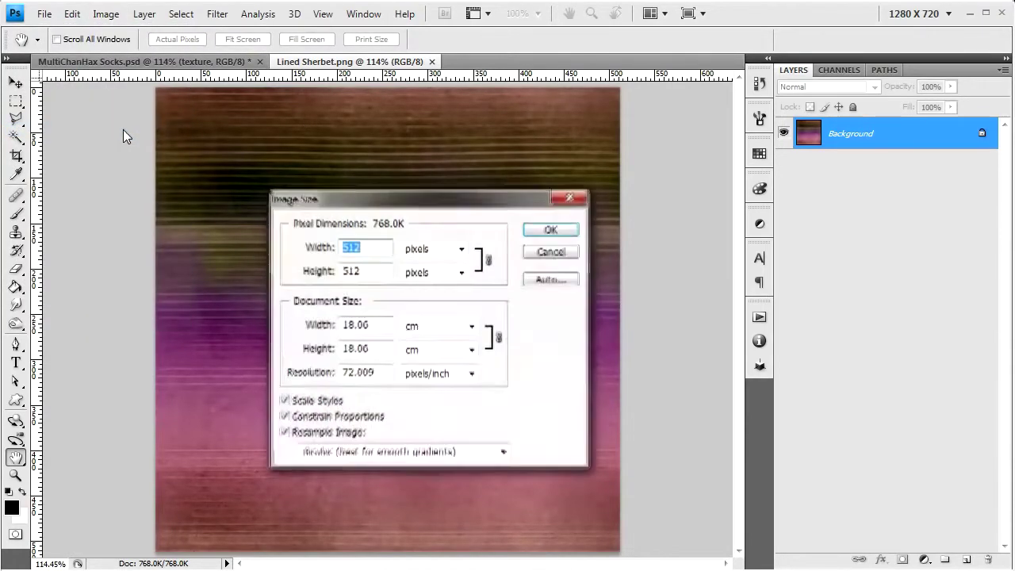
pyautogui.click(554, 252)
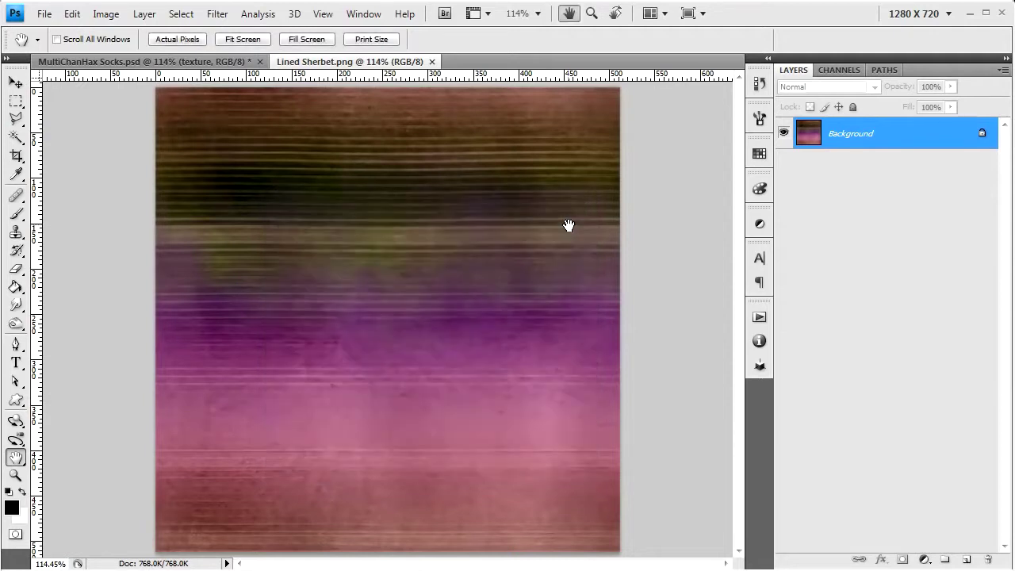
# Step: Copy the entire Lined Sherbet.png image and paste it into the texture layer of MultiChanHax Socks.psd
pyautogui.hotkey('ctrl', 'a')
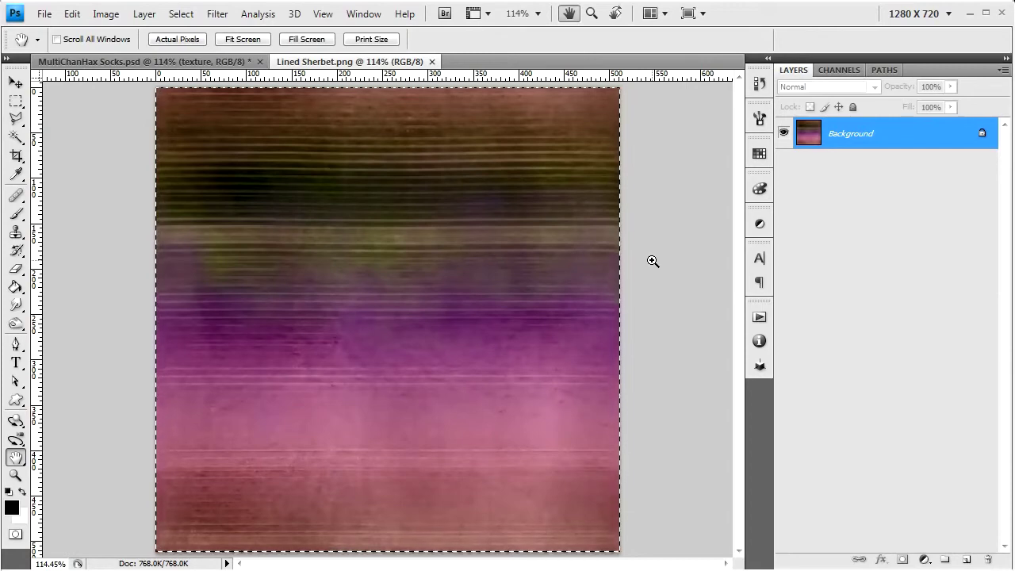
pyautogui.hotkey('ctrl', 'c')
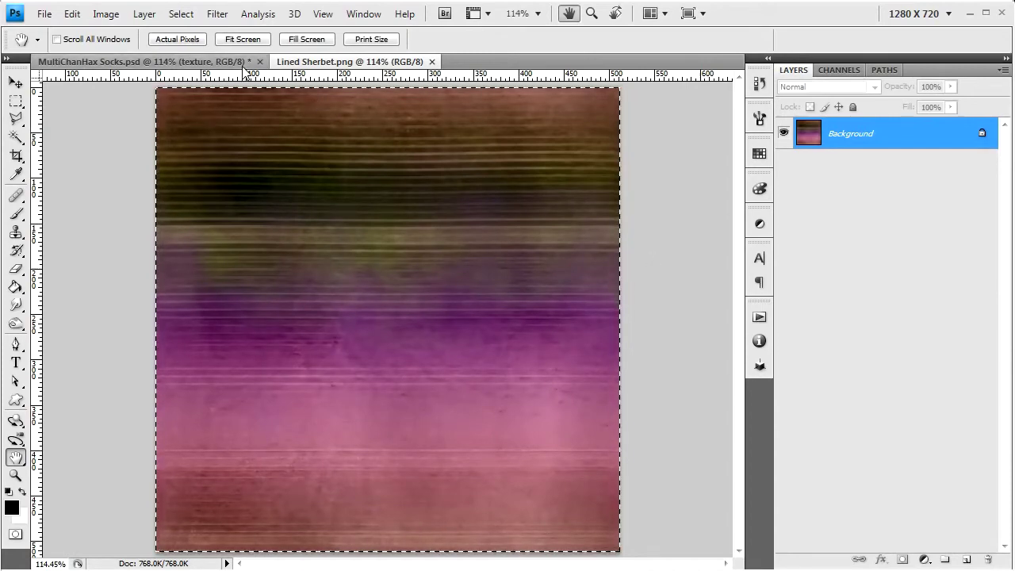
pyautogui.click(244, 63)
pyautogui.hotkey('ctrl', 'v')
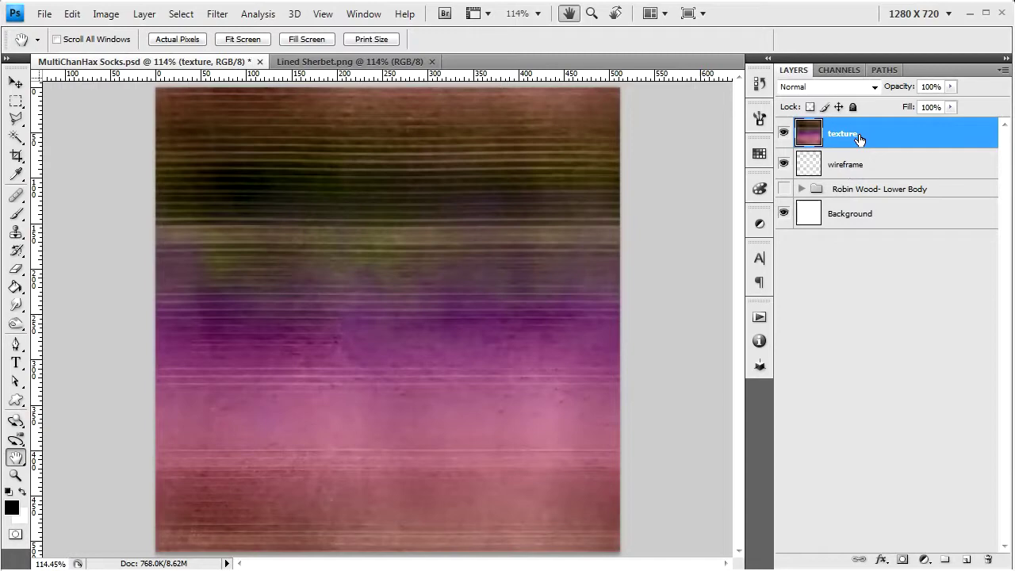
# Step: Apply the Multi Chan Hax v1b filter to the texture layer with Reverse on, Wireframe off and Bilinear sampling
pyautogui.click(219, 14)
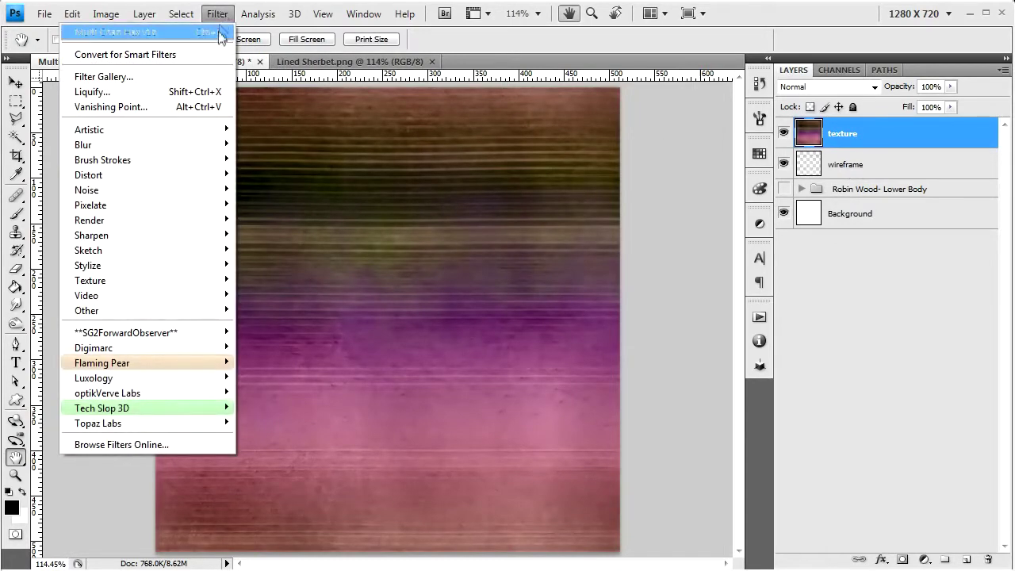
pyautogui.moveTo(208, 411)
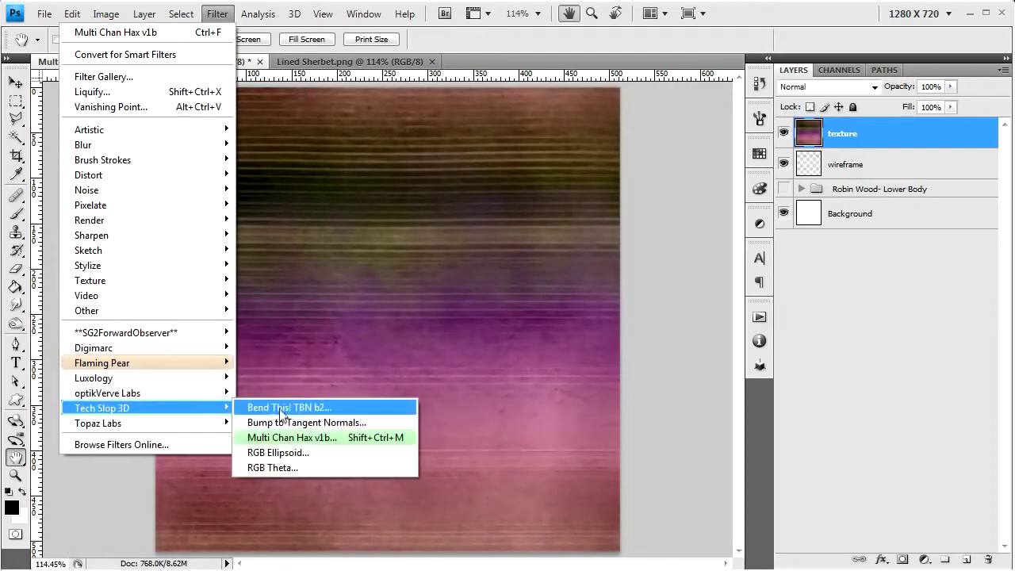
pyautogui.click(339, 437)
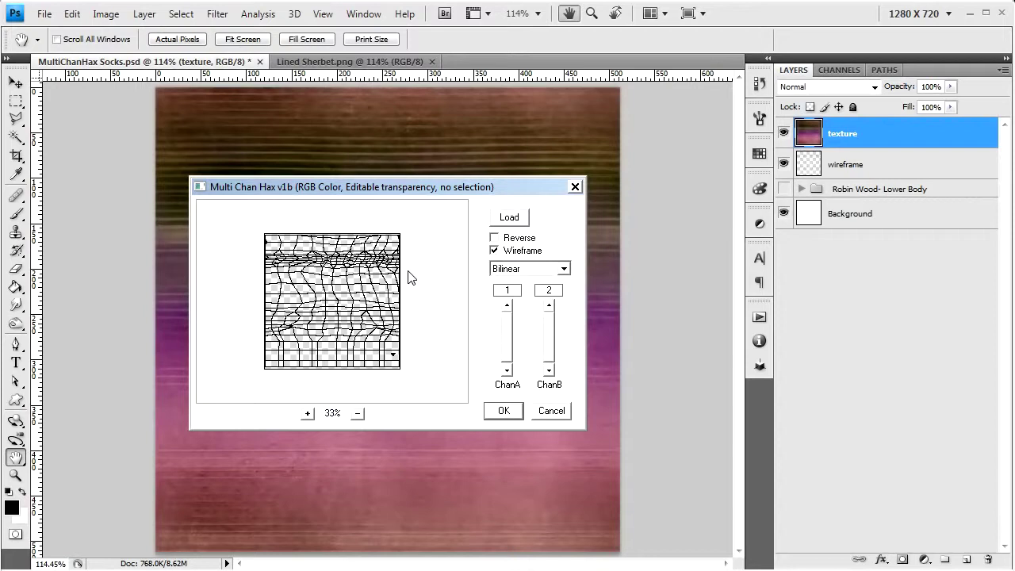
pyautogui.click(495, 238)
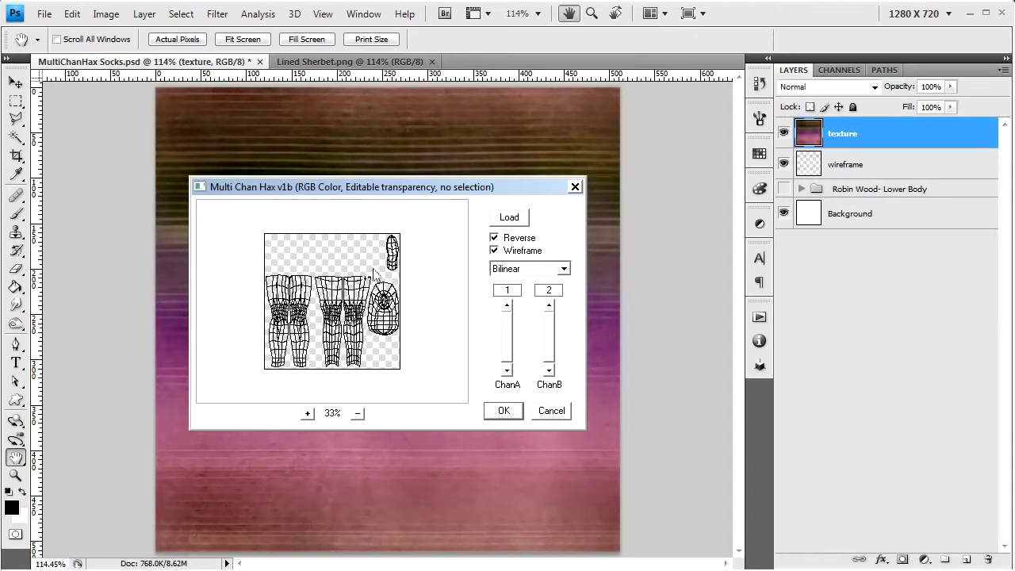
pyautogui.click(495, 251)
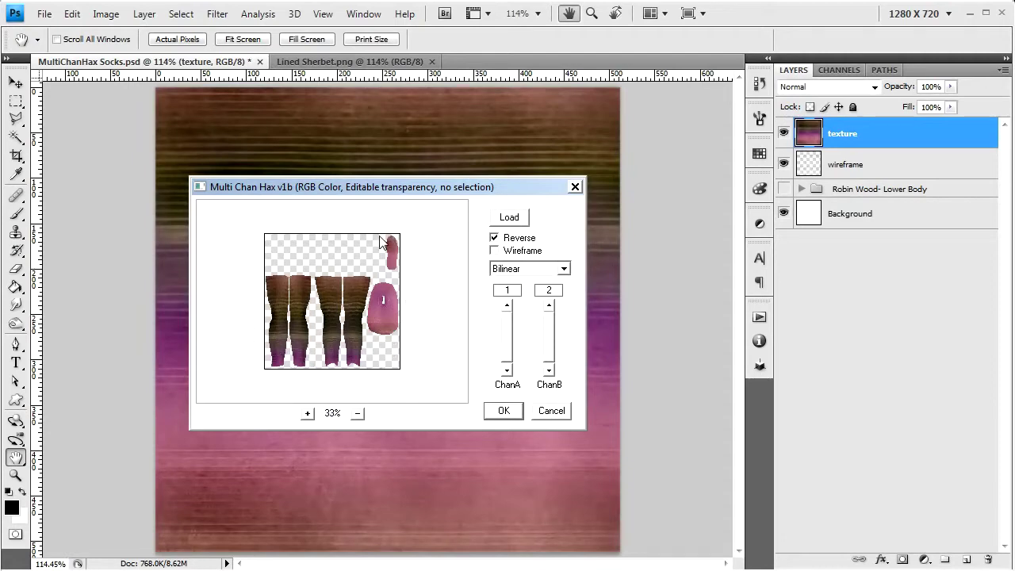
pyautogui.click(501, 410)
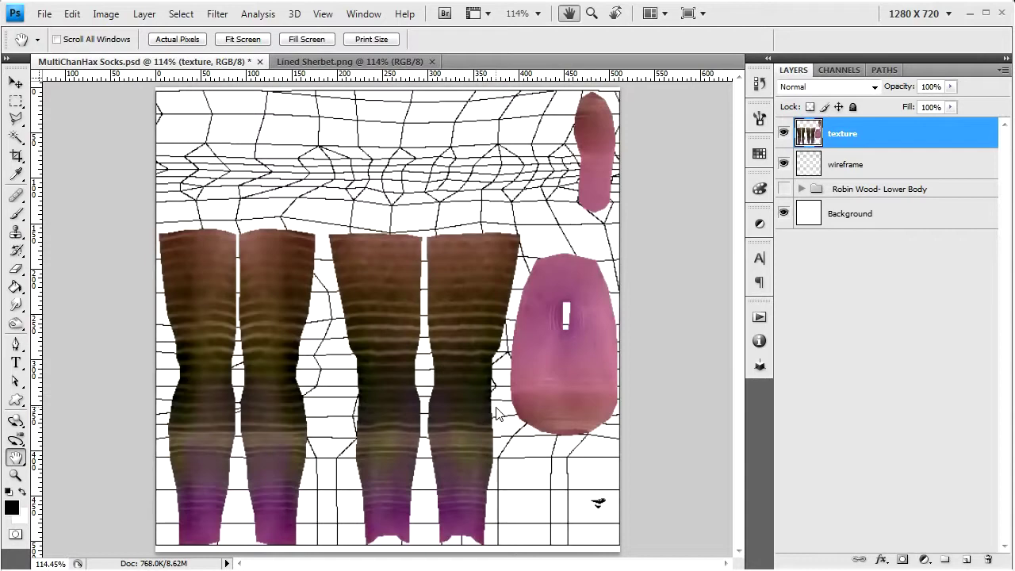
# Step: Show the Robin Wood- Lower Body group instead of the wireframe and compare the legs with the texture layer hidden and shown
pyautogui.click(784, 189)
pyautogui.click(785, 164)
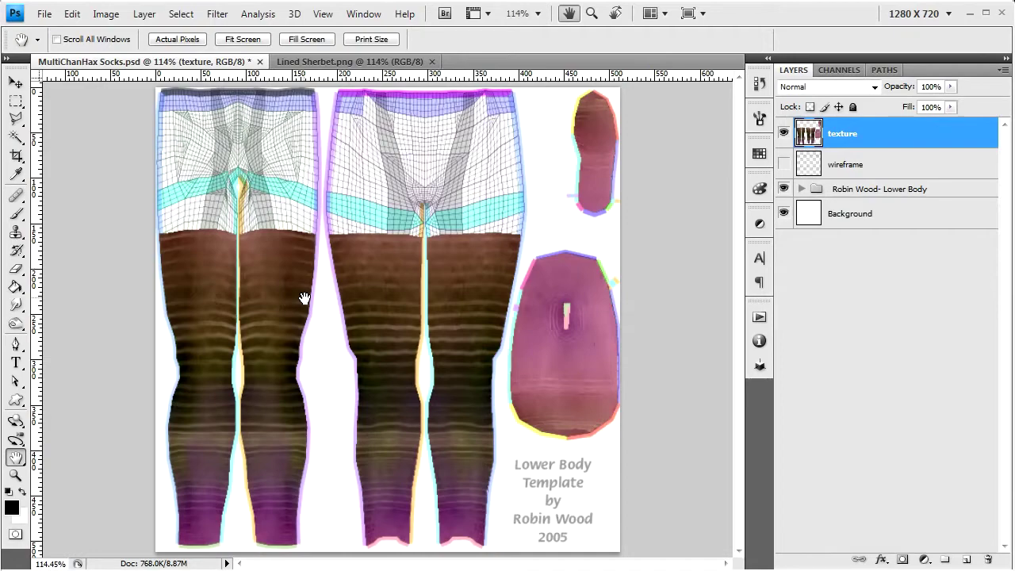
pyautogui.scroll(4, 312, 299)
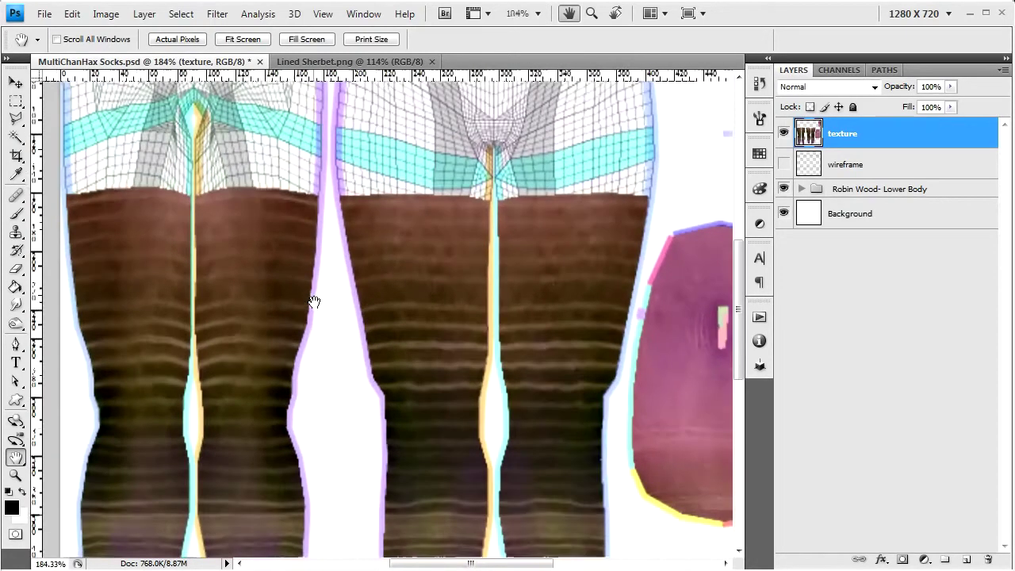
pyautogui.scroll(2, 328, 325)
pyautogui.moveTo(297, 310); pyautogui.dragTo(473, 317)
pyautogui.click(782, 135)
pyautogui.click(782, 135)
# Step: Inspect closely how the texture fits the template edges on the legs, the foot top and the sole
pyautogui.moveTo(386, 403); pyautogui.dragTo(161, 476)
pyautogui.moveTo(567, 381); pyautogui.dragTo(204, 380)
pyautogui.moveTo(494, 322); pyautogui.dragTo(359, 333)
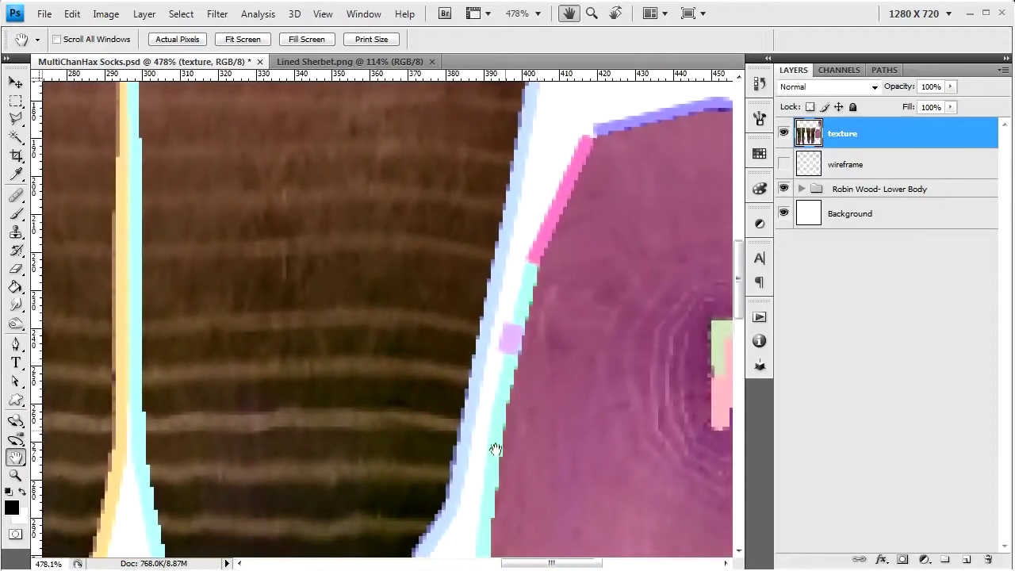
pyautogui.moveTo(503, 237); pyautogui.dragTo(439, 436)
pyautogui.moveTo(593, 326); pyautogui.dragTo(578, 447)
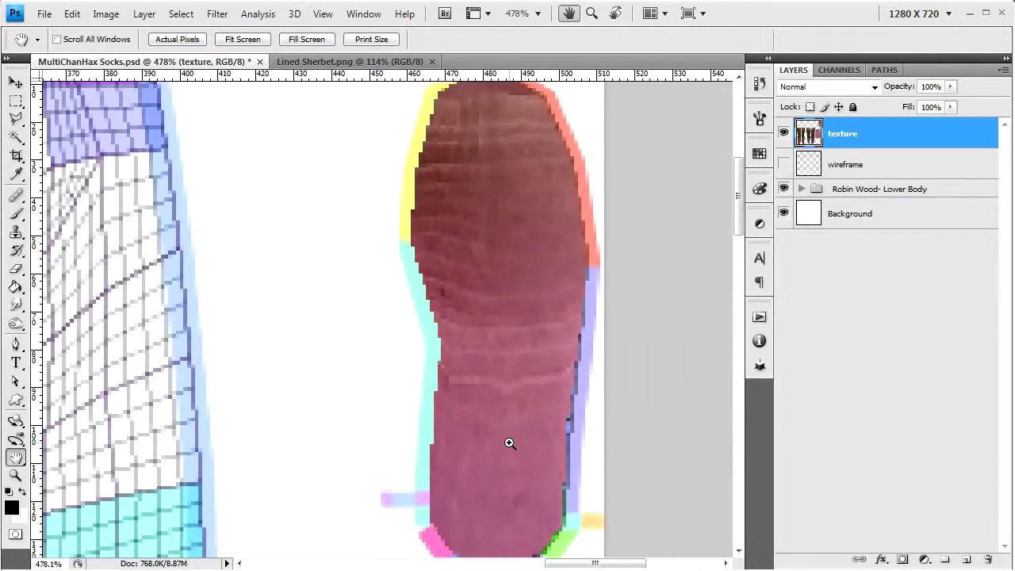
pyautogui.hotkey('ctrl', '0')
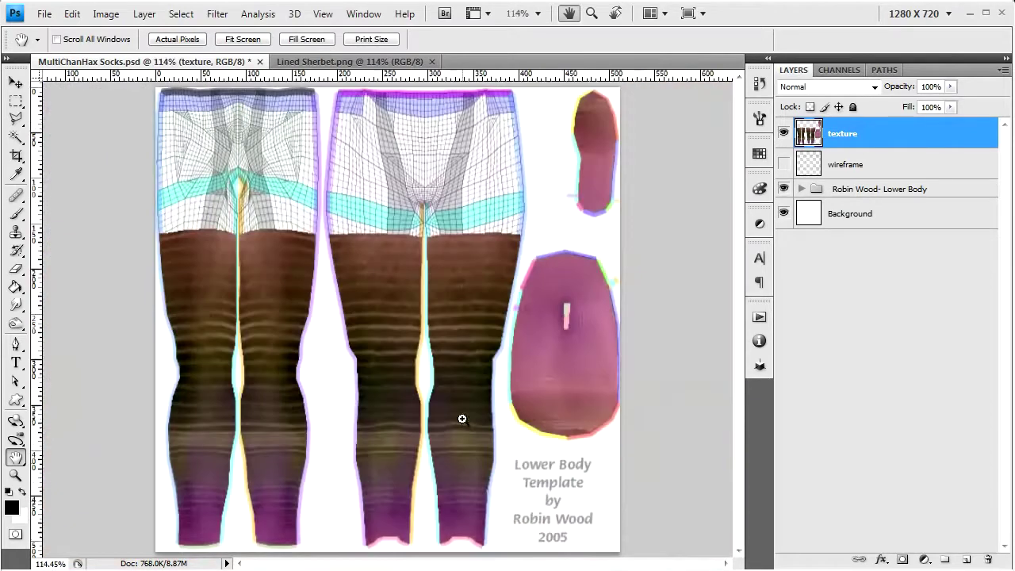
# Step: View the texture layer alone on transparency, then restore the Background and Robin Wood- Lower Body layers
pyautogui.click(783, 189)
pyautogui.click(784, 213)
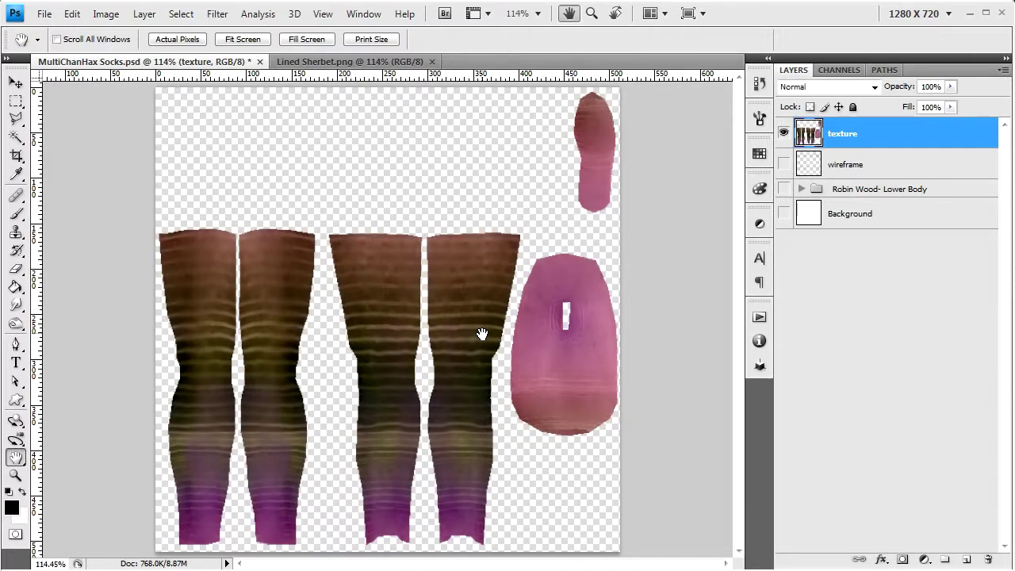
pyautogui.click(783, 212)
pyautogui.click(784, 189)
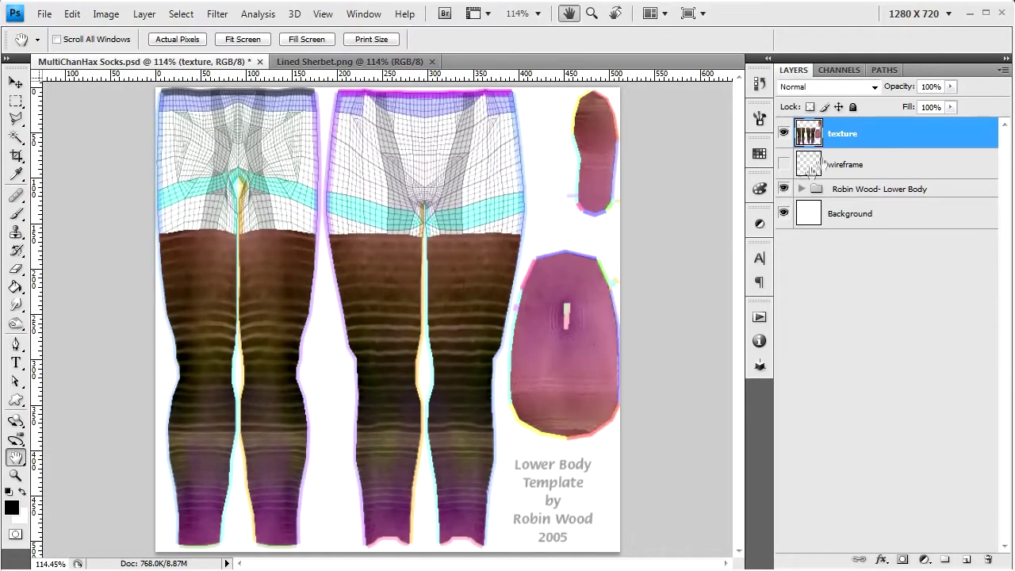
# Step: Examine the coloured seam border between the texture's edge and the template outline at the outer legs
pyautogui.scroll(5, 371, 359)
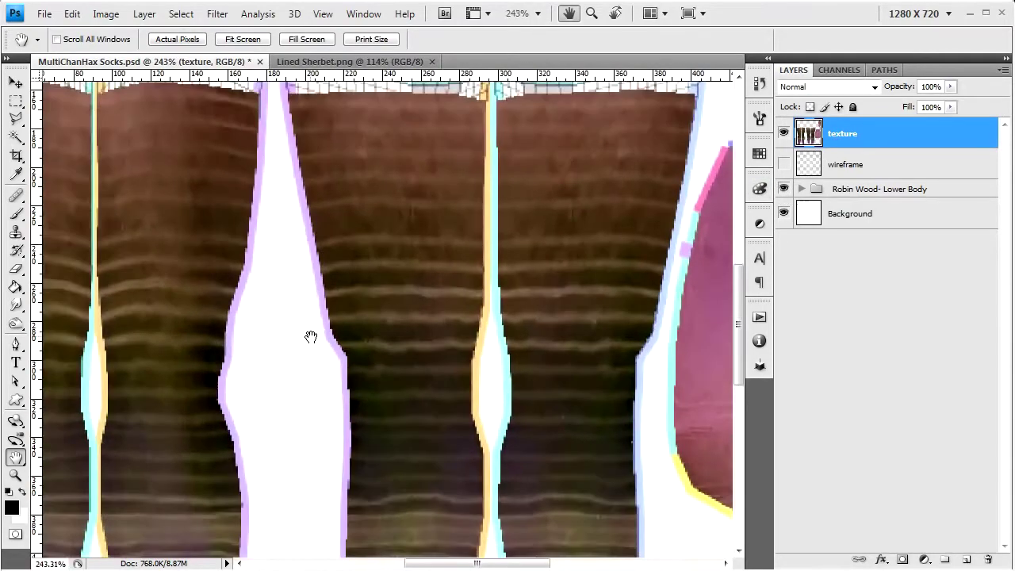
pyautogui.scroll(3, 311, 337)
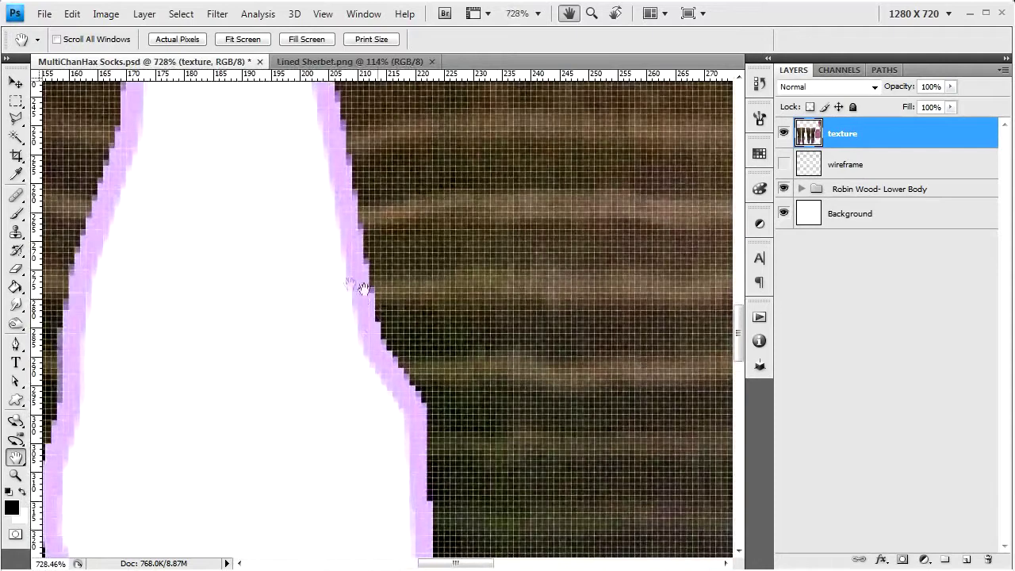
pyautogui.hotkey('ctrl', '0')
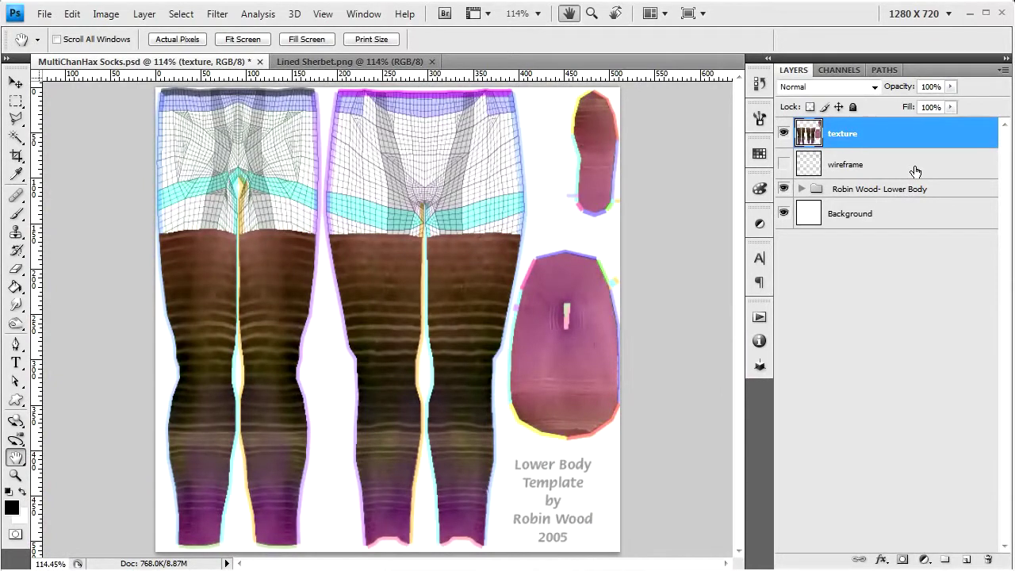
# Step: Load the texture layer's outline as a selection, expand it by 4 pixels and check its edge between the legs
pyautogui.keyDown('ctrl'); pyautogui.click(810, 137); pyautogui.keyUp('ctrl')
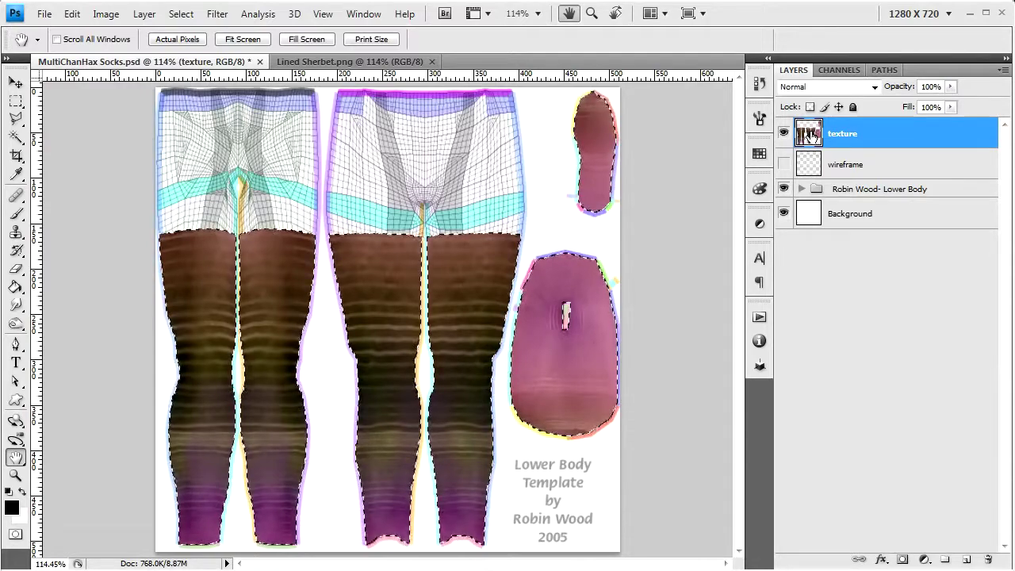
pyautogui.click(180, 14)
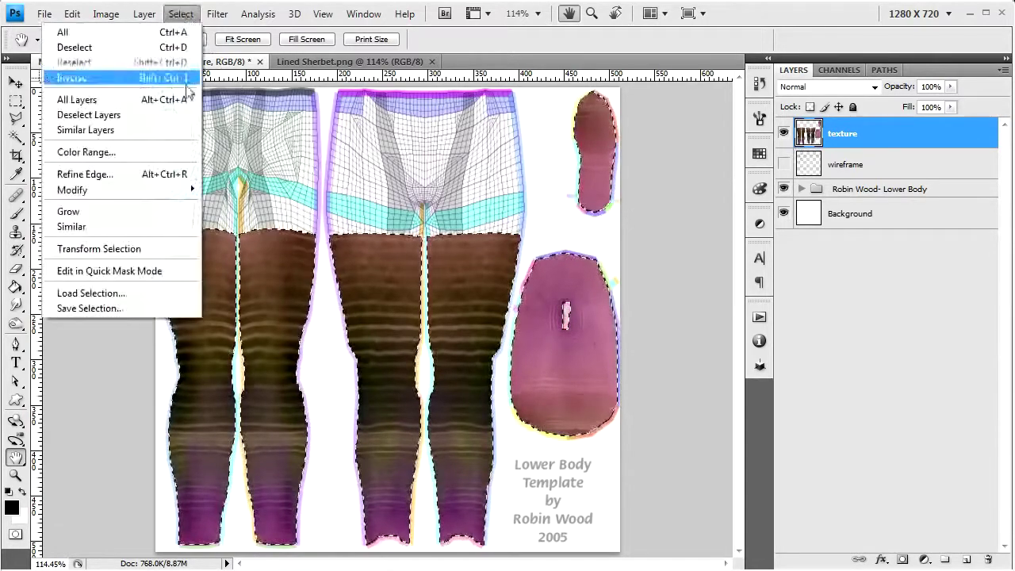
pyautogui.moveTo(173, 194)
pyautogui.click(238, 221)
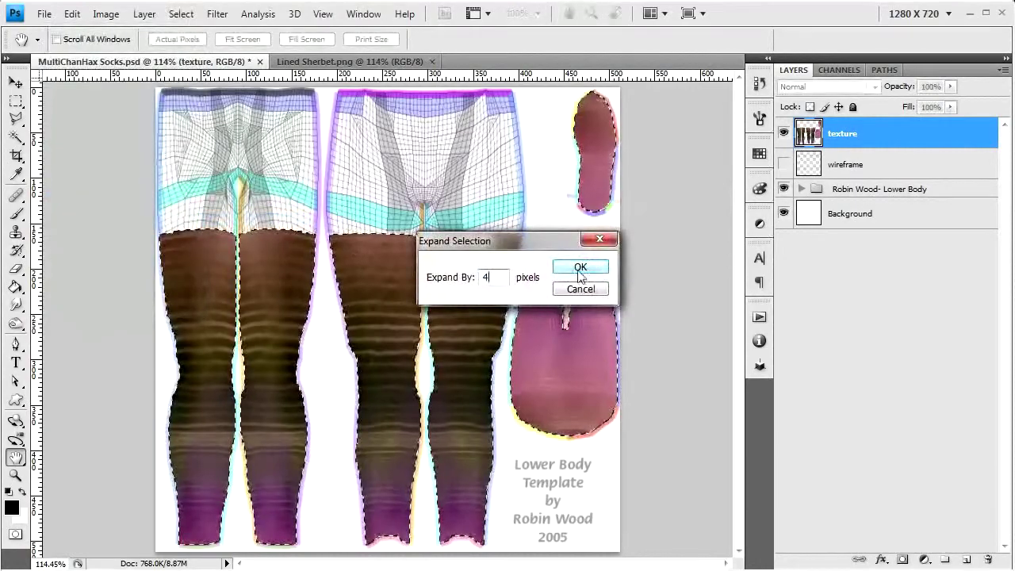
pyautogui.click(580, 268)
pyautogui.scroll(5, 337, 316)
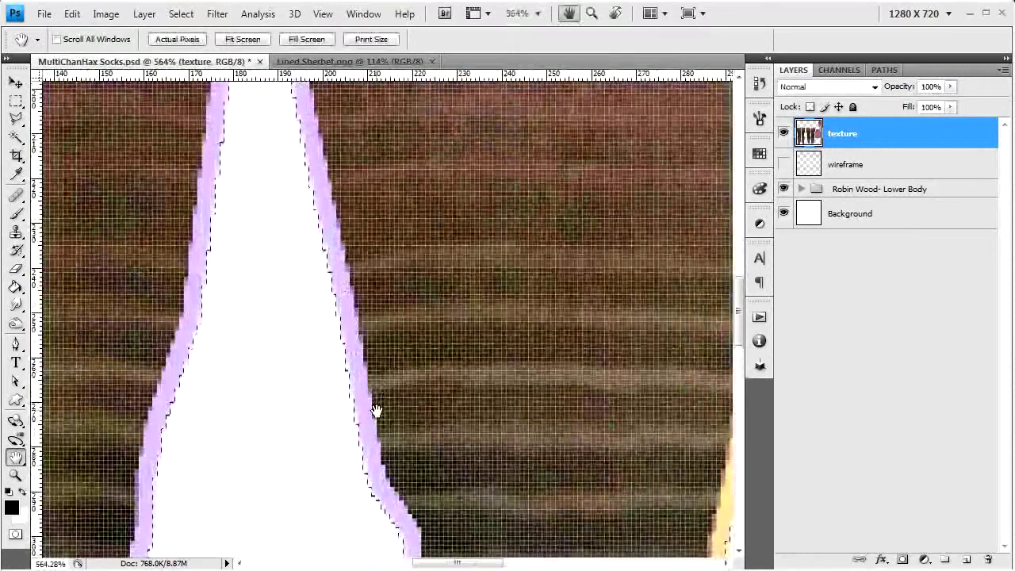
pyautogui.scroll(-5, 403, 402)
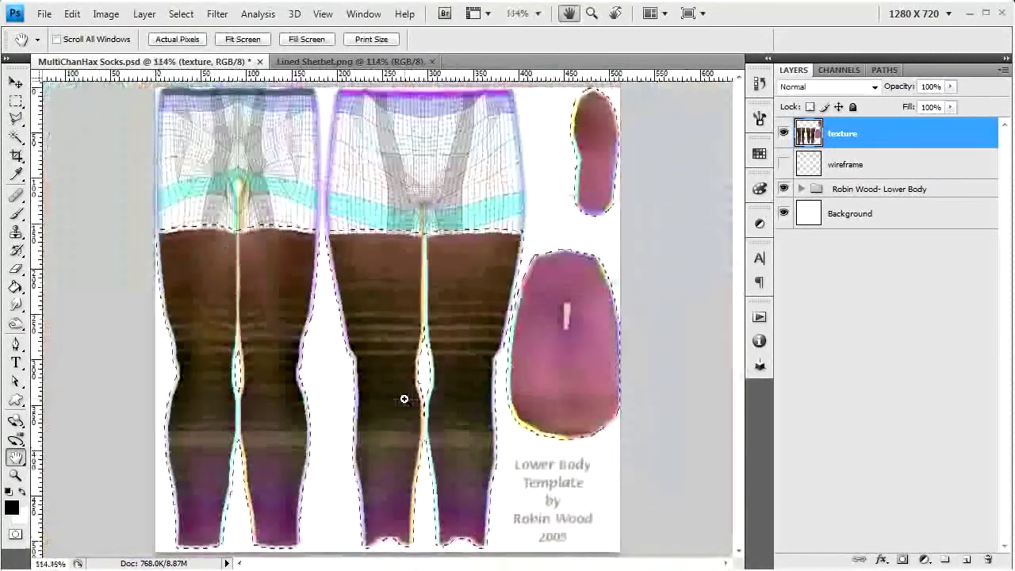
# Step: Save the expanded selection as an alpha channel and deselect
pyautogui.click(843, 71)
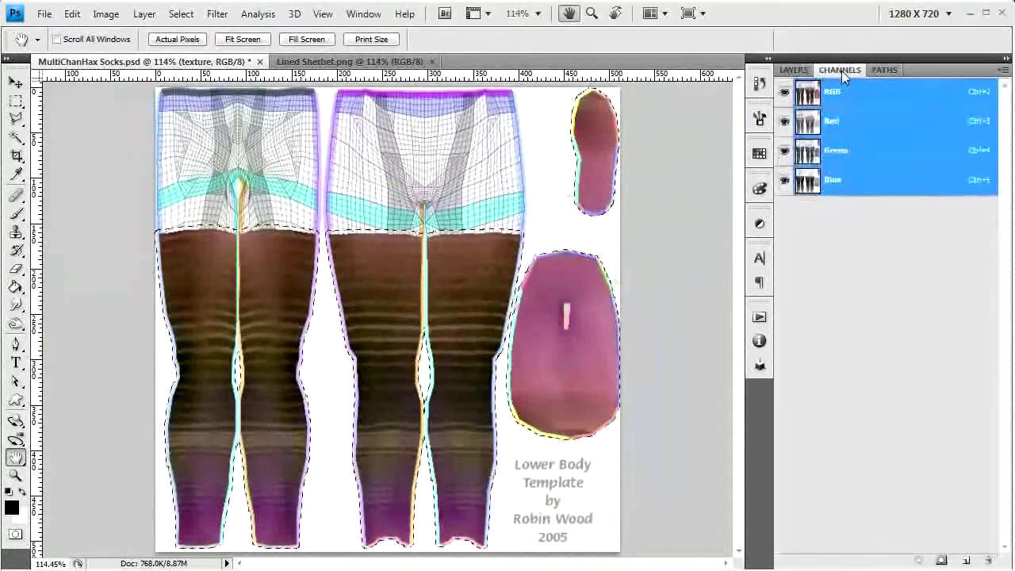
pyautogui.click(941, 561)
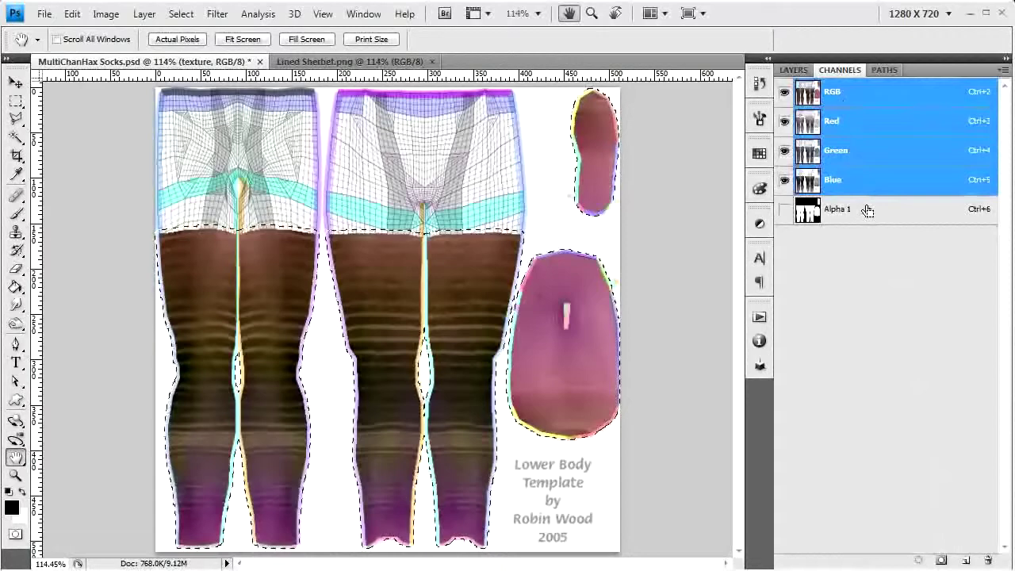
pyautogui.hotkey('ctrl', 'd')
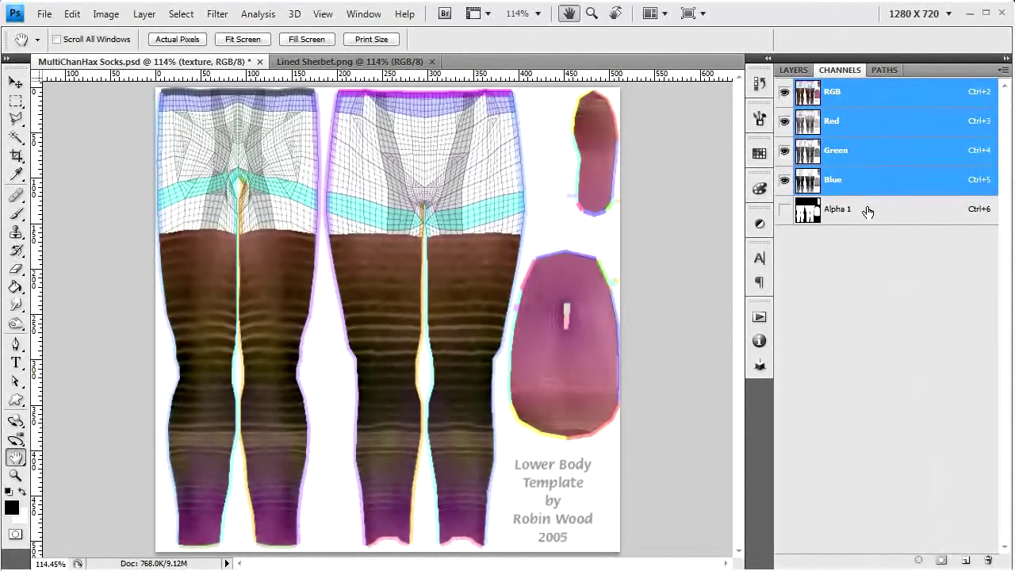
# Step: Compare the new alpha channel with the RGB composite by alternating between them, ending on the composite
pyautogui.click(868, 211)
pyautogui.click(871, 92)
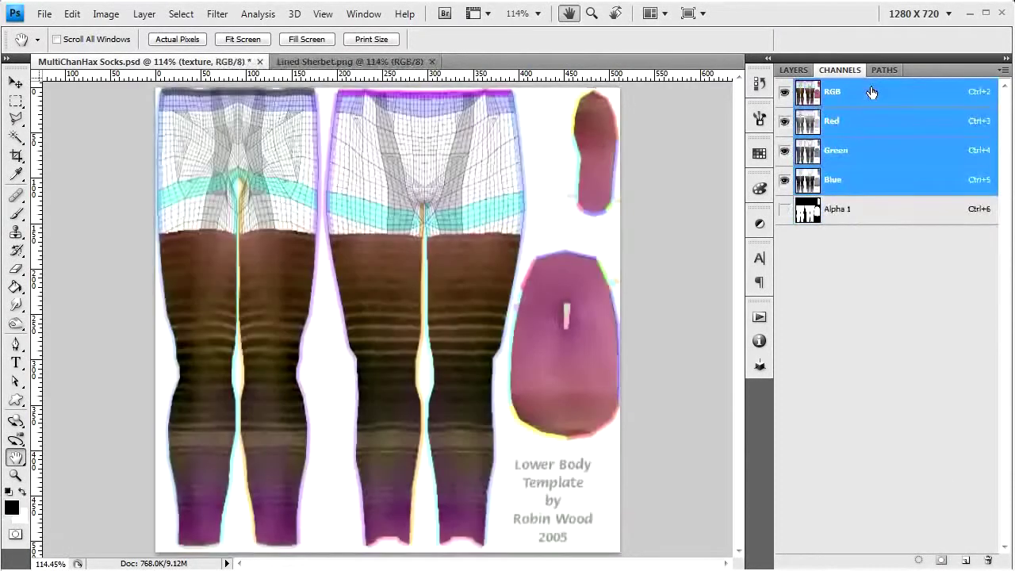
pyautogui.click(883, 214)
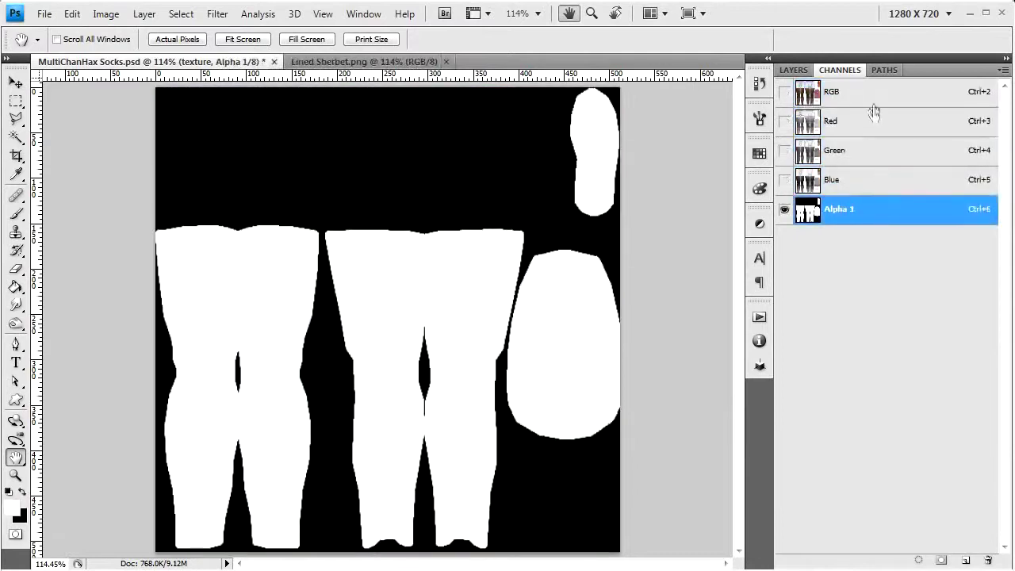
pyautogui.click(873, 95)
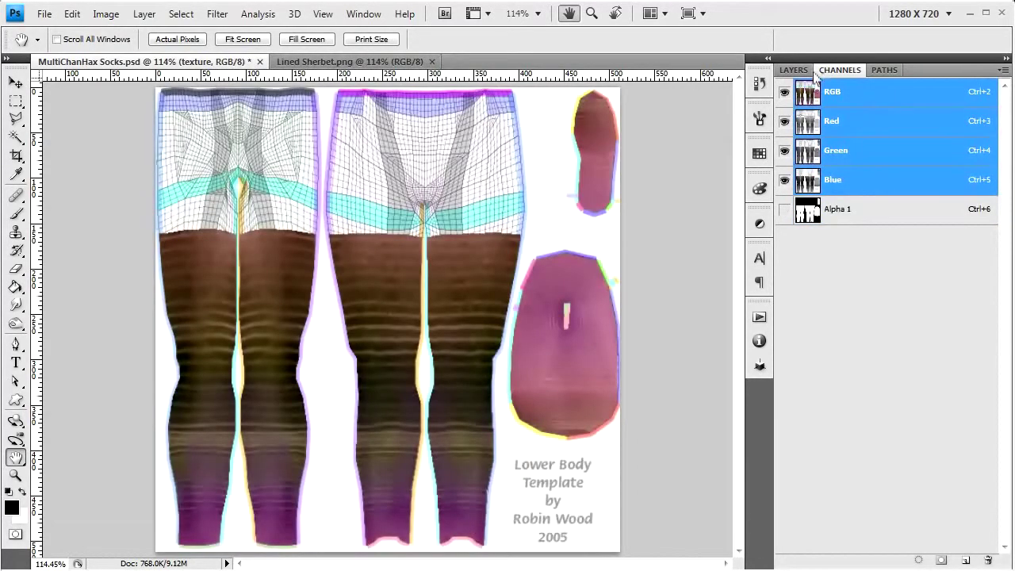
# Step: Apply the Flaming Pear Solidify B filter to the texture layer to fill its transparent areas
pyautogui.click(795, 71)
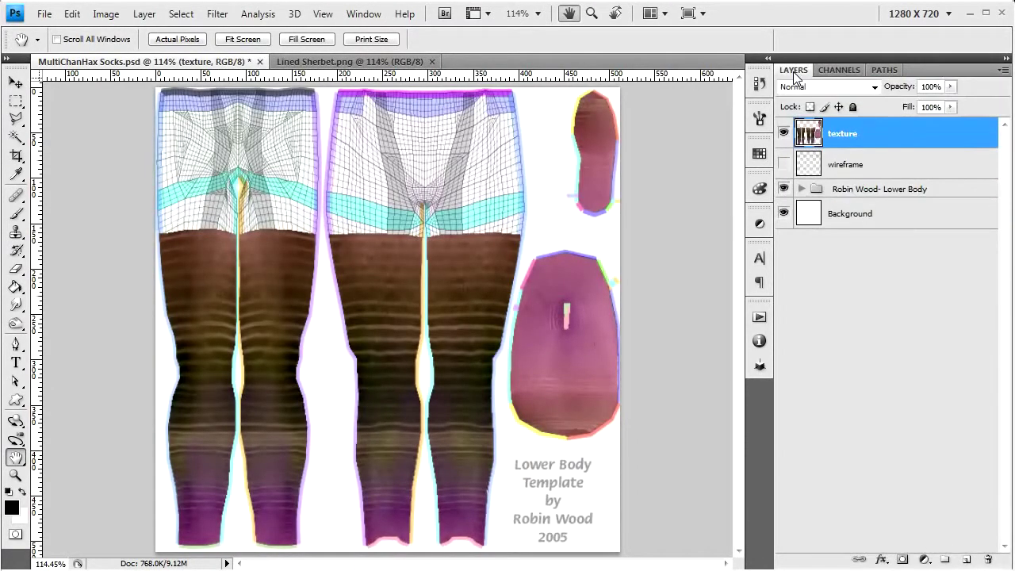
pyautogui.click(887, 162)
pyautogui.click(888, 136)
pyautogui.click(222, 14)
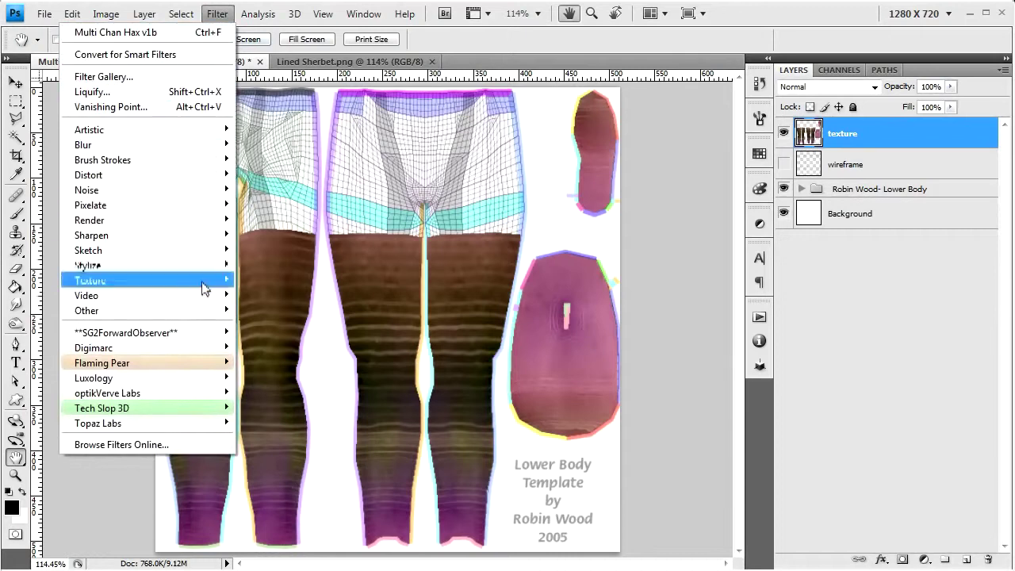
pyautogui.moveTo(206, 361)
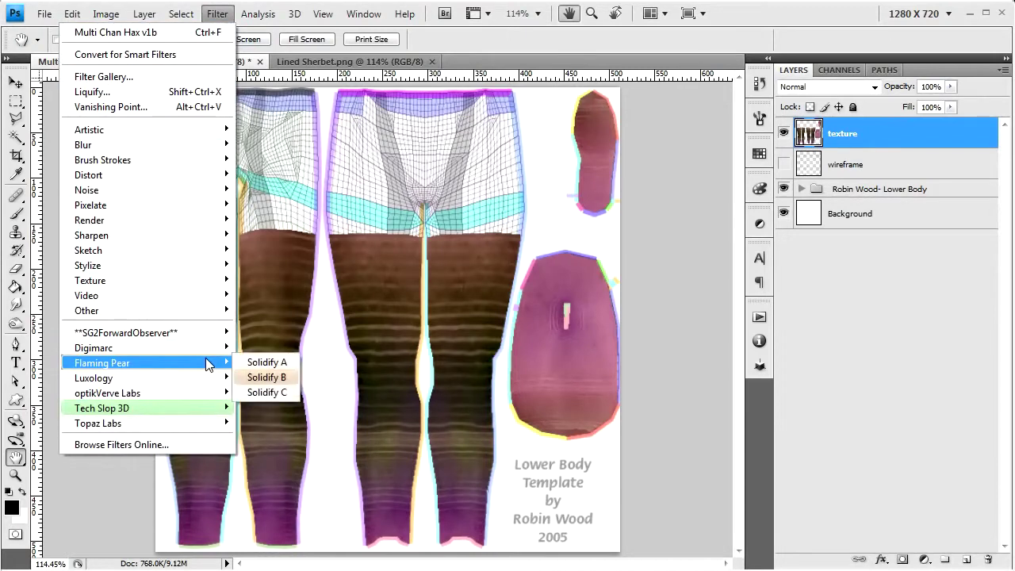
pyautogui.click(266, 378)
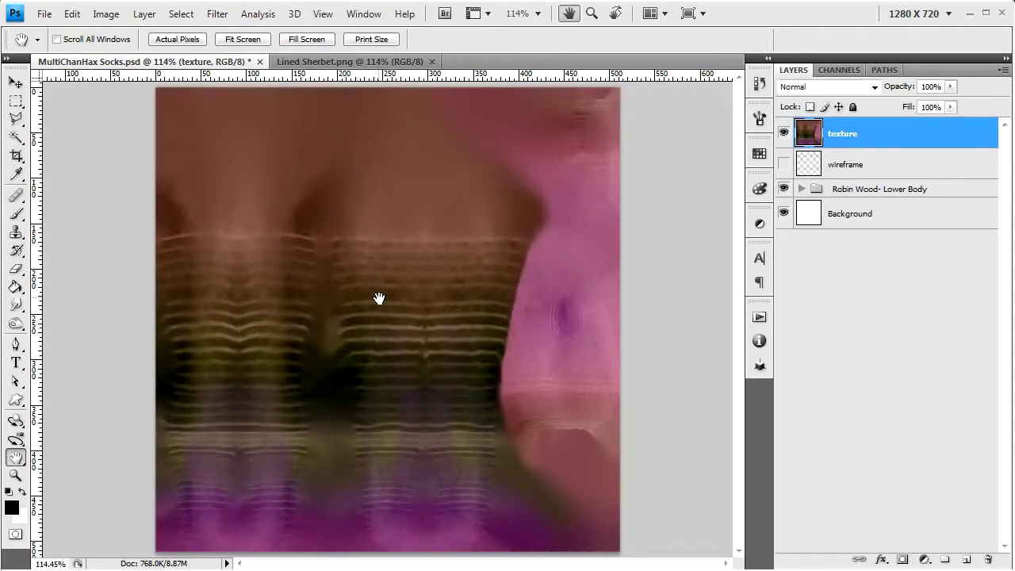
# Step: Save a Targa copy as MultiChanHax Socks.tga with alpha channels included, at 32 bits/pixel without compression
pyautogui.click(44, 14)
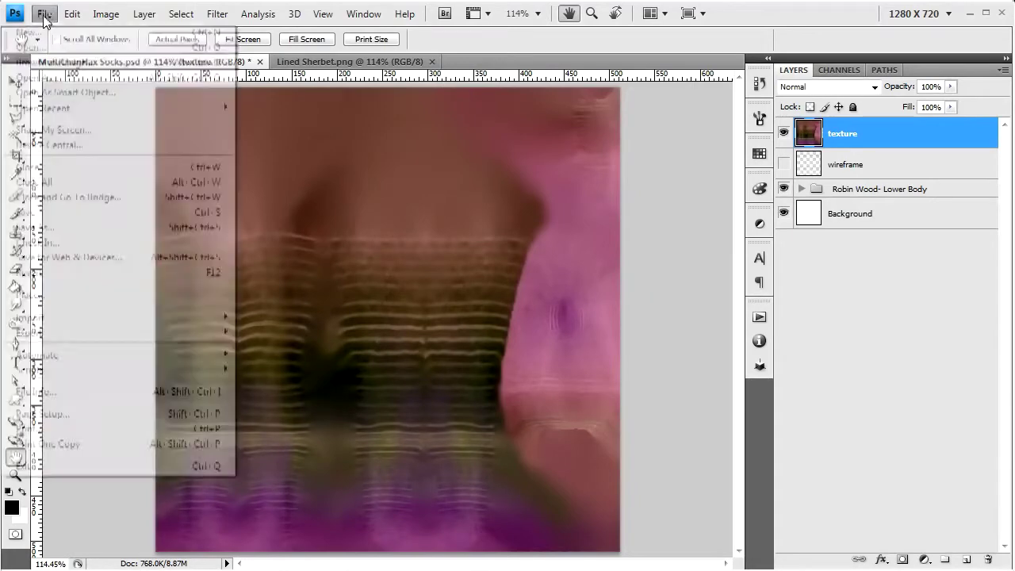
pyautogui.click(63, 226)
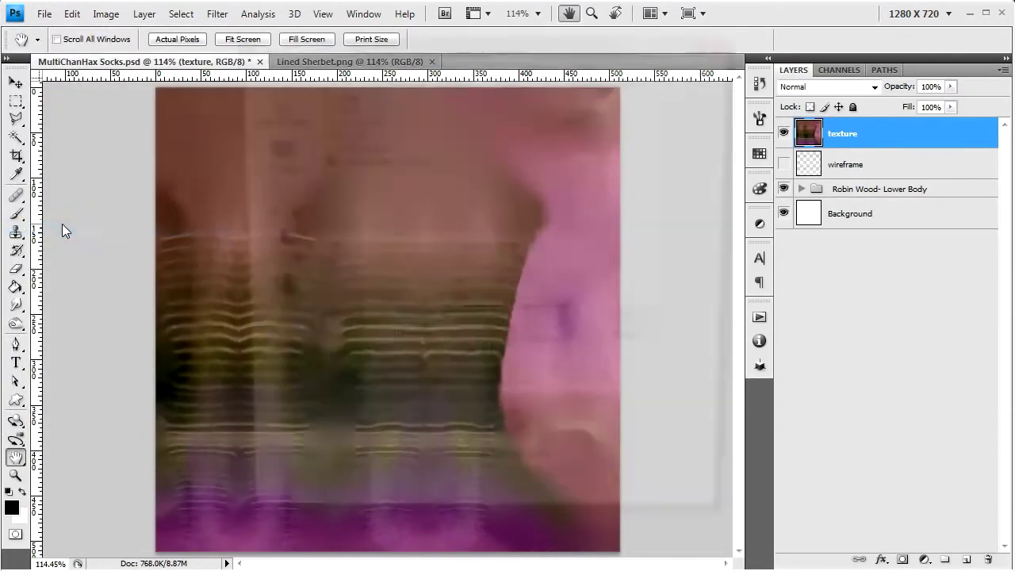
pyautogui.click(488, 344)
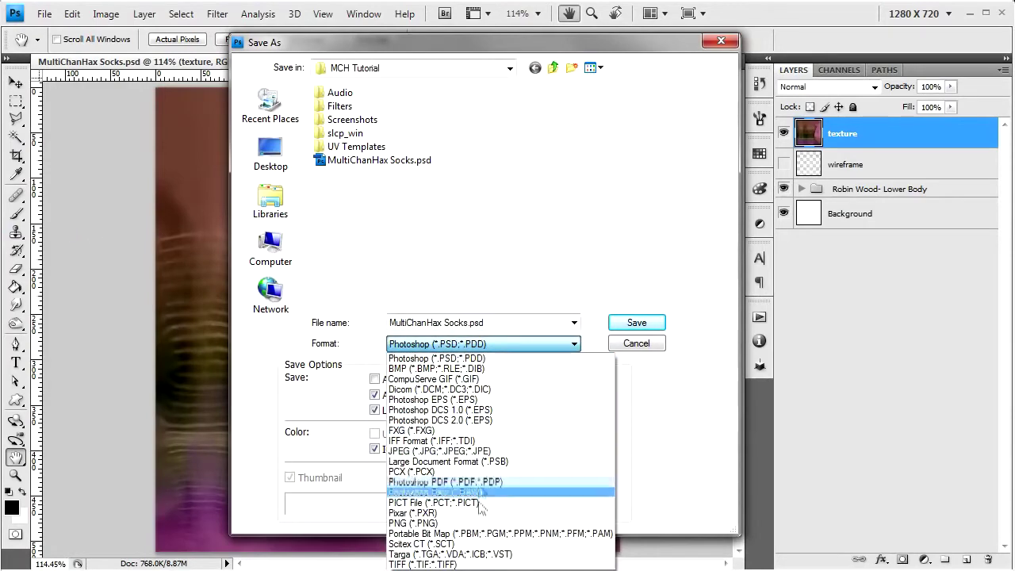
pyautogui.click(444, 554)
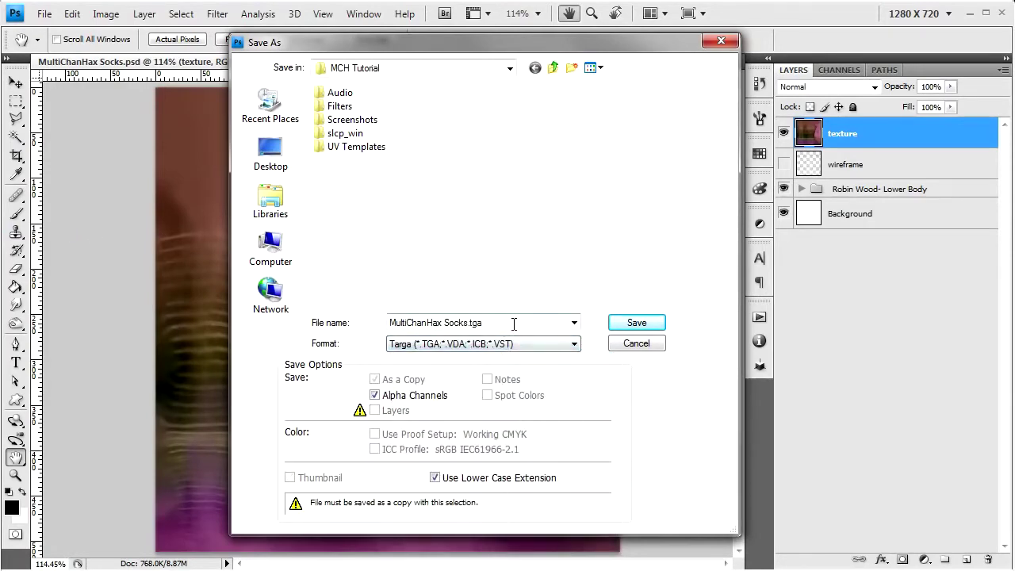
pyautogui.click(637, 322)
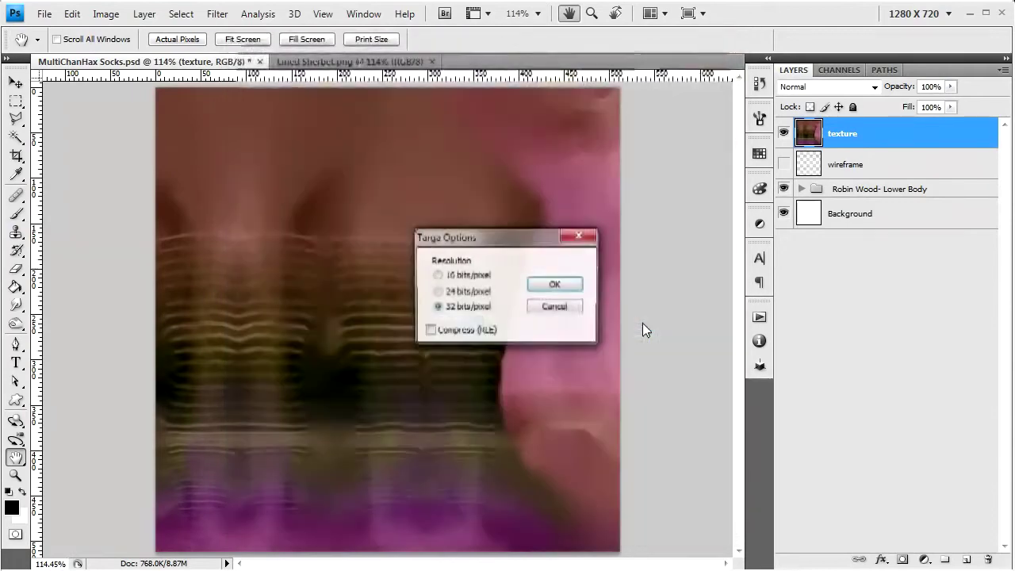
pyautogui.click(579, 292)
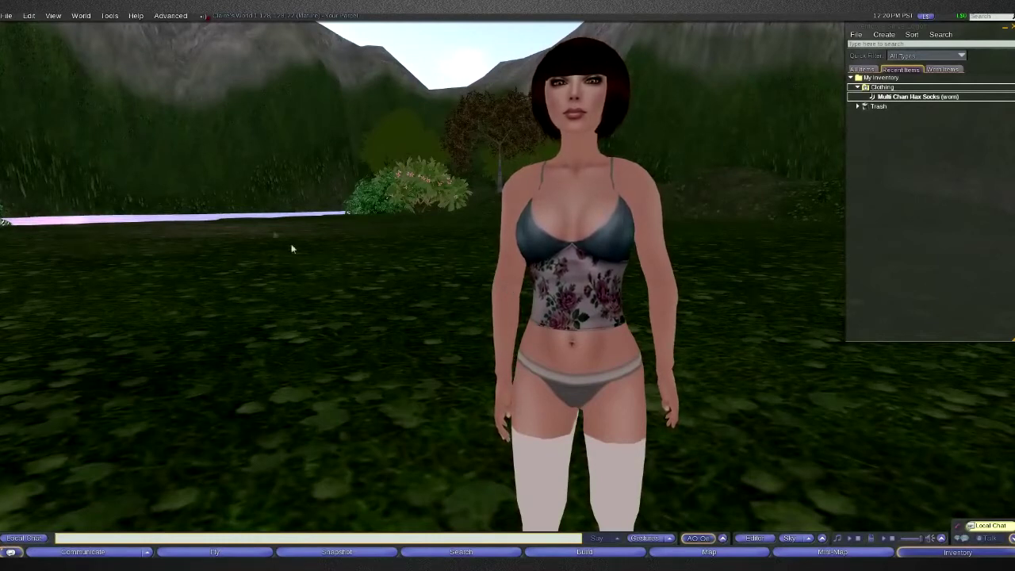
# Step: Switch to the Second Life viewer and upload the MultiChanHax Socks image as a texture after changing its preview type
pyautogui.click(16, 18)
pyautogui.moveTo(40, 31)
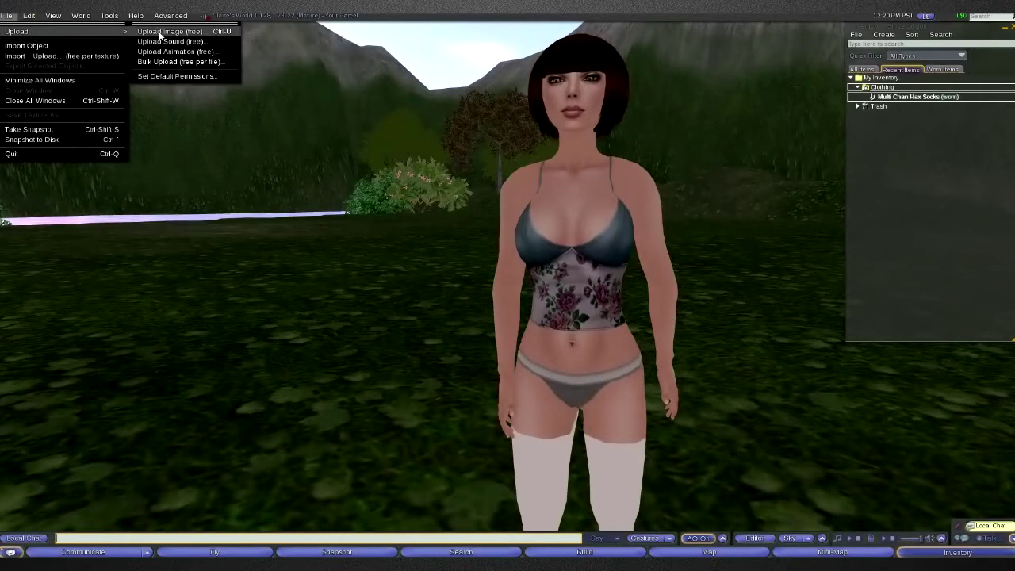
pyautogui.click(160, 36)
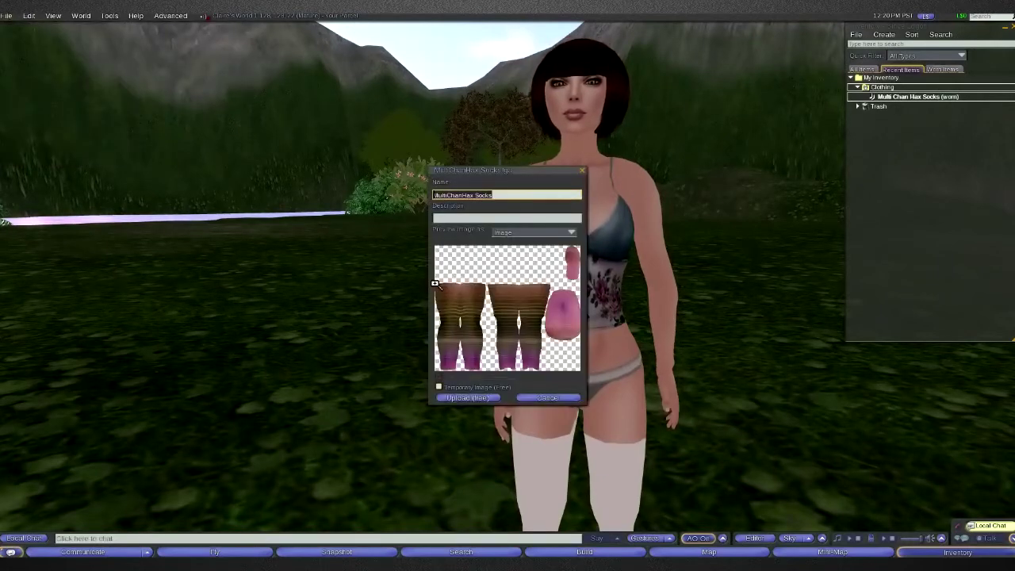
pyautogui.click(524, 231)
pyautogui.click(520, 270)
pyautogui.click(472, 397)
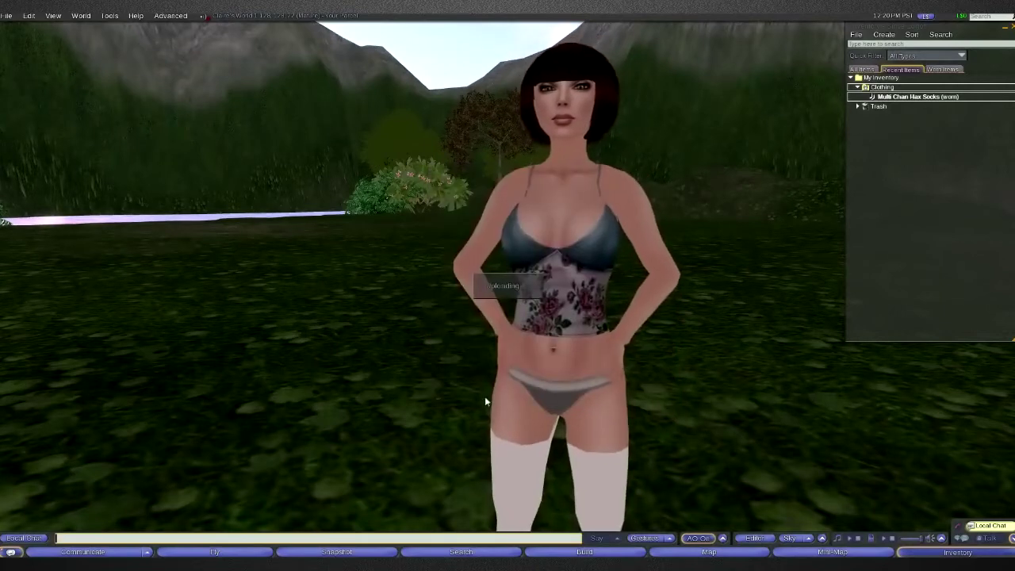
# Step: Apply the uploaded MultiChanHax Socks texture to the avatar's socks as their fabric and save the changed appearance
pyautogui.rightClick(574, 315)
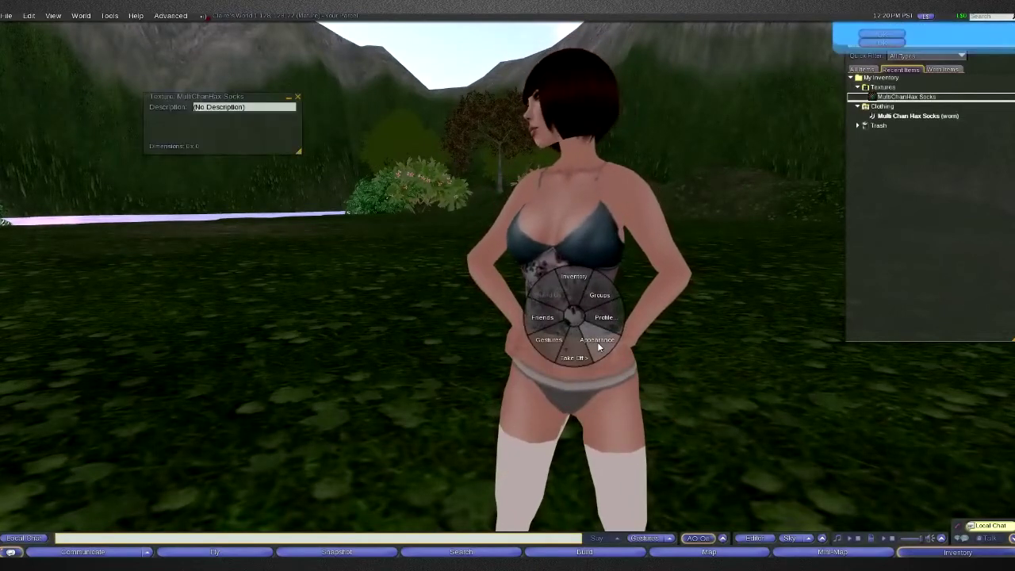
pyautogui.click(597, 341)
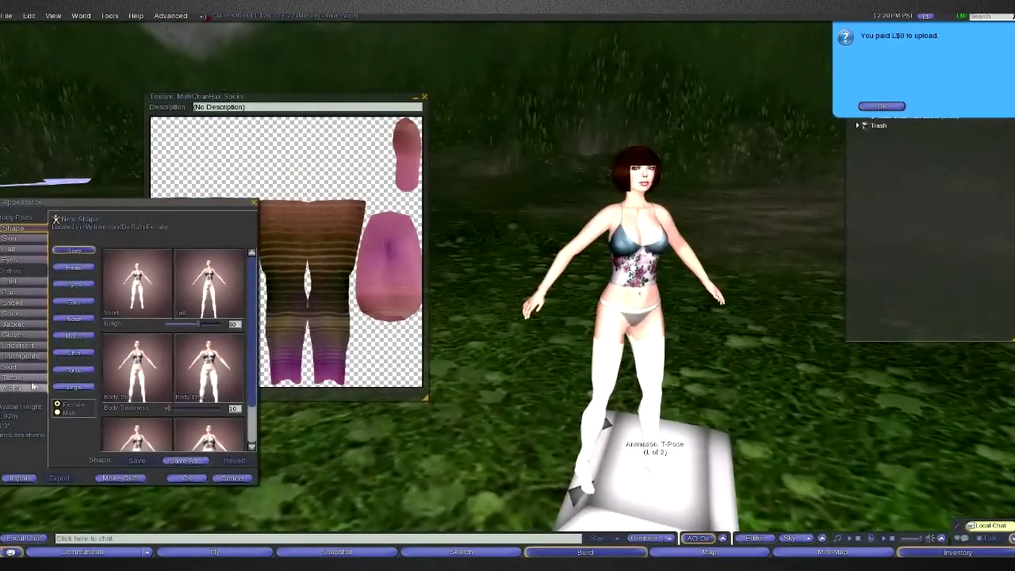
pyautogui.click(14, 313)
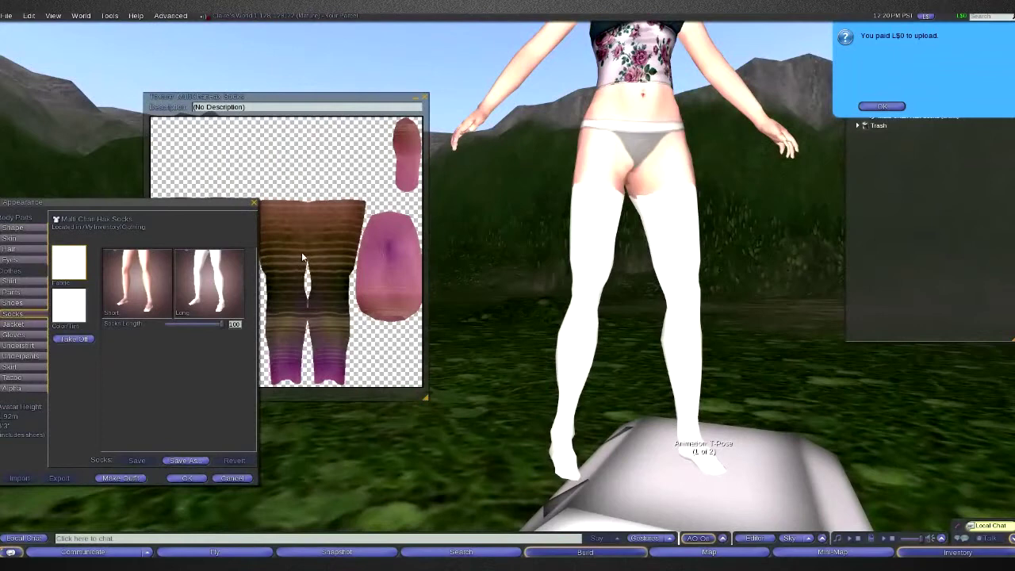
pyautogui.click(297, 247)
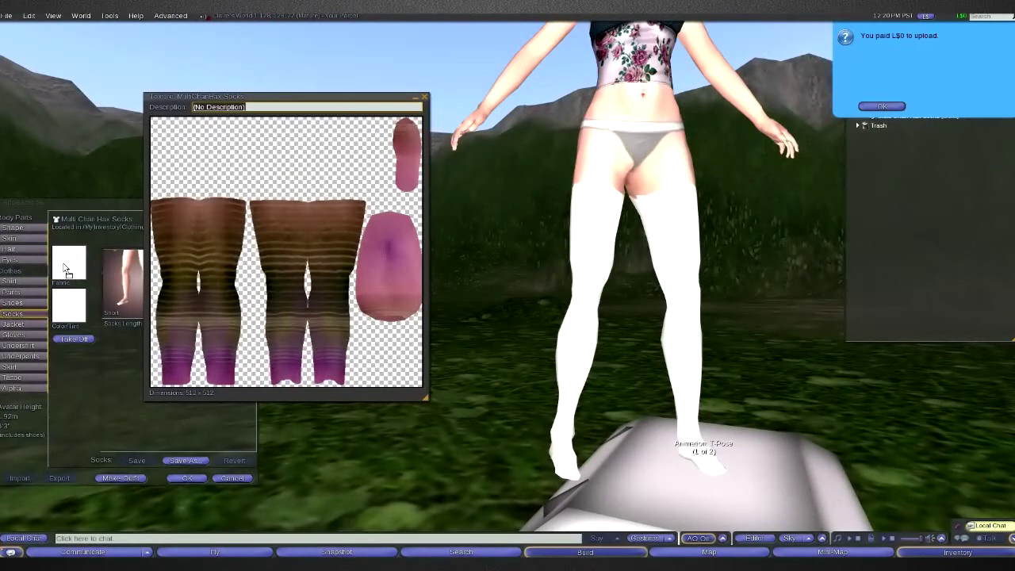
pyautogui.moveTo(68, 269); pyautogui.dragTo(68, 271)
pyautogui.click(139, 460)
pyautogui.click(189, 478)
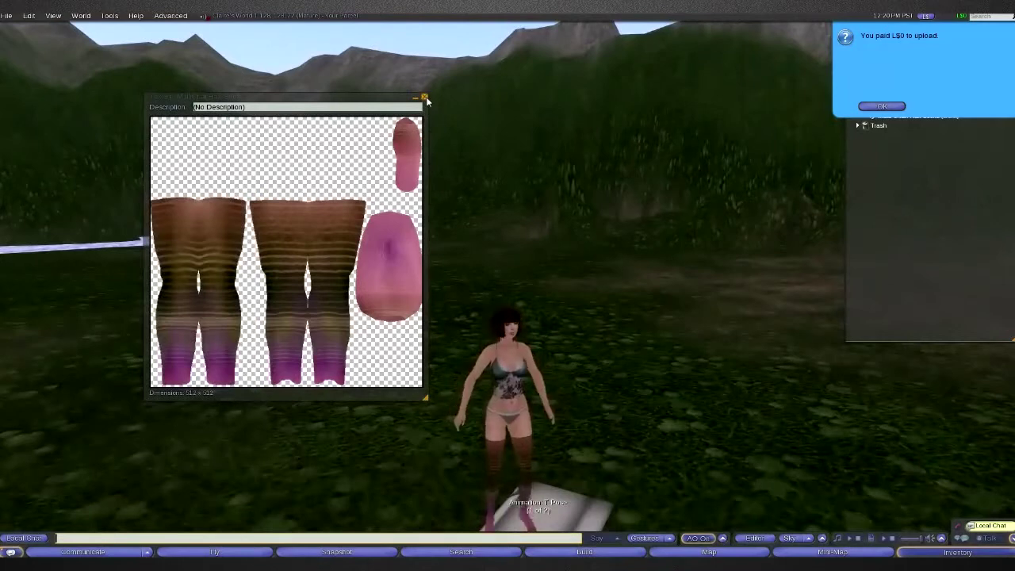
# Step: Close the texture preview and place the avatar on the pose stand
pyautogui.click(424, 97)
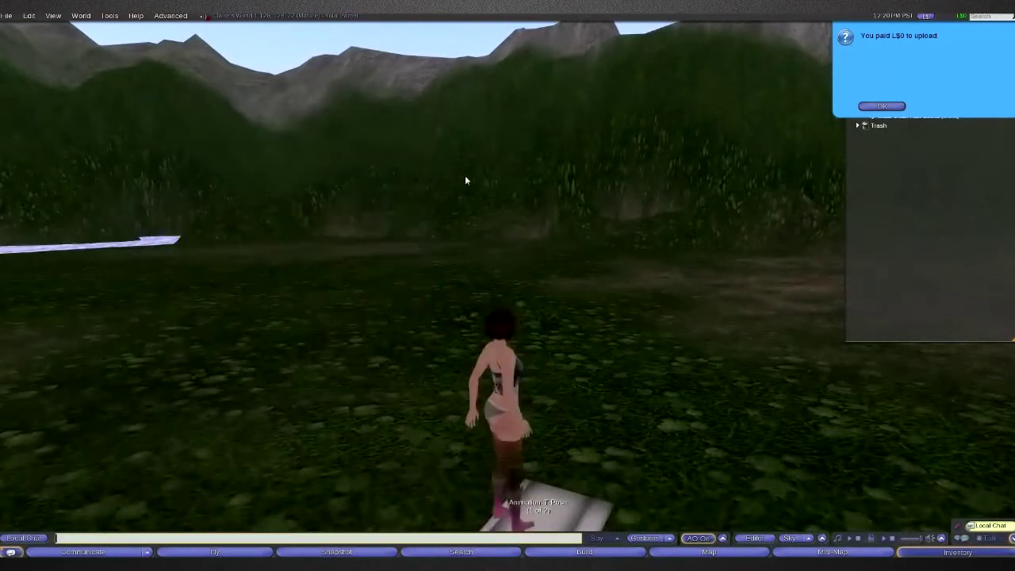
pyautogui.rightClick(571, 498)
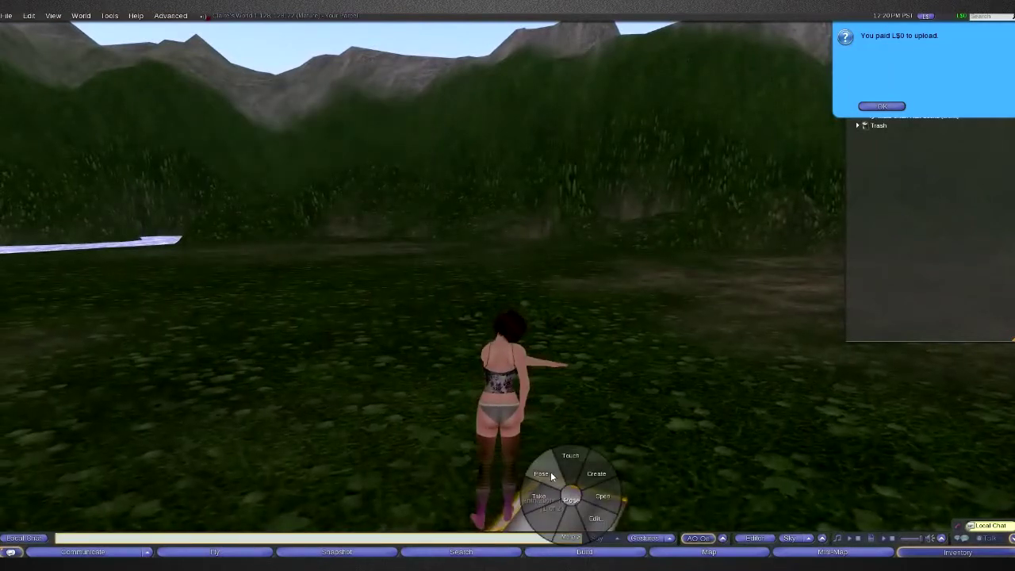
pyautogui.click(551, 473)
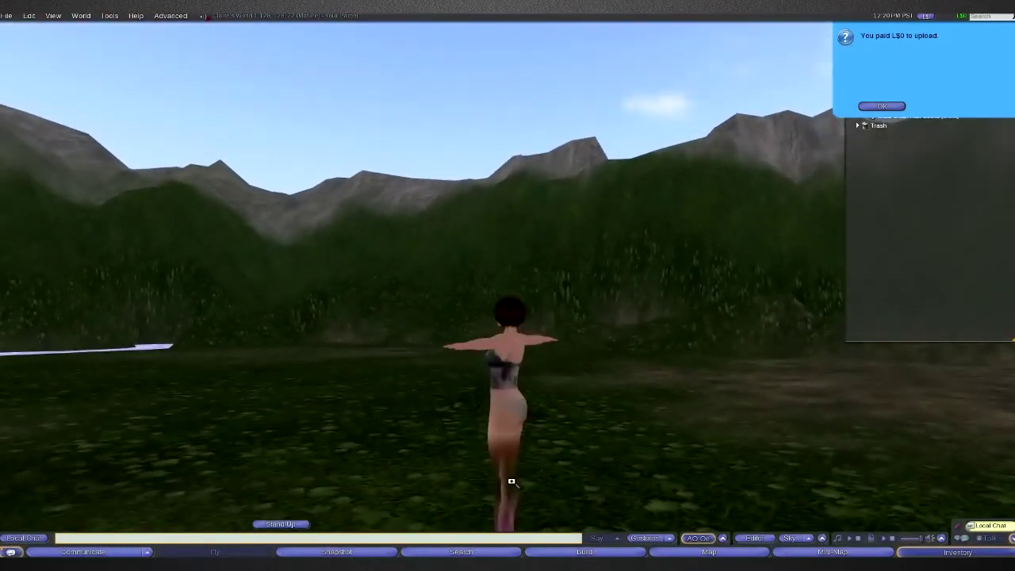